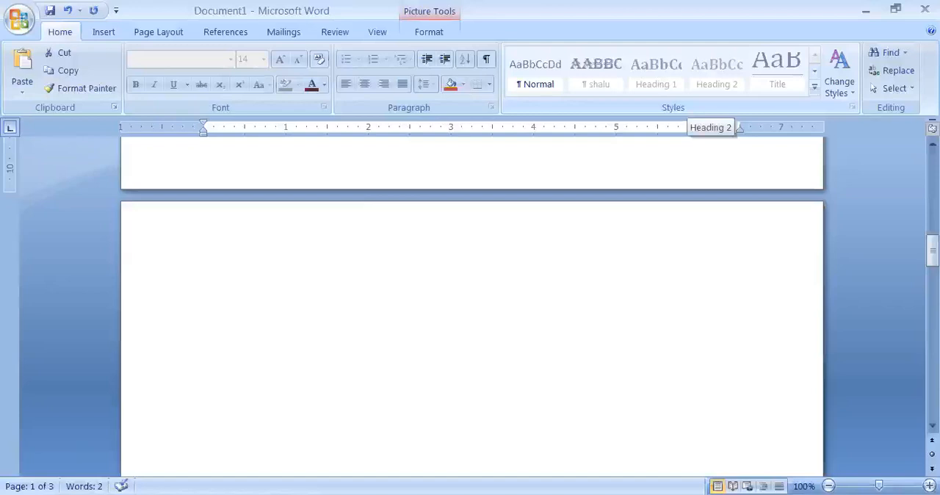
Delete the Collection–Examination–Analysis–Reporting process picture from the first page.
{"action": "left_click_drag", "start_coordinate": [932, 252], "coordinate": [933, 166]}
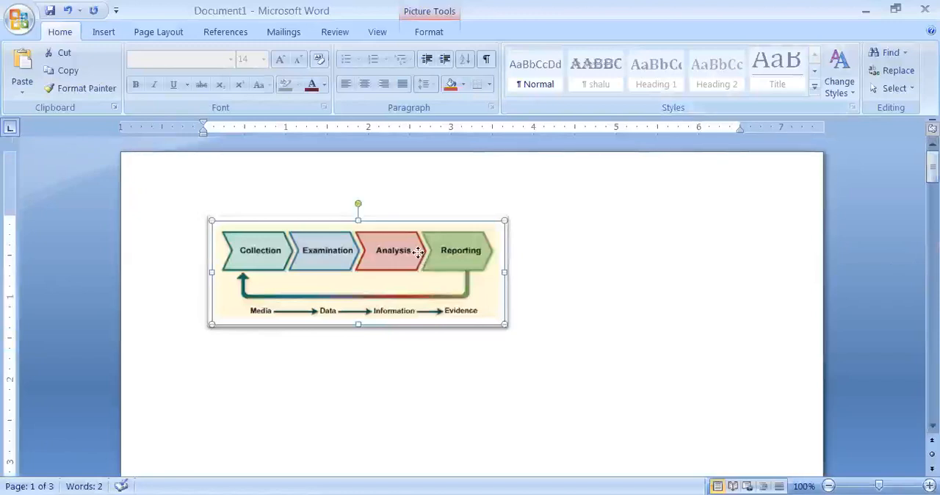
{"action": "key", "text": "Delete"}
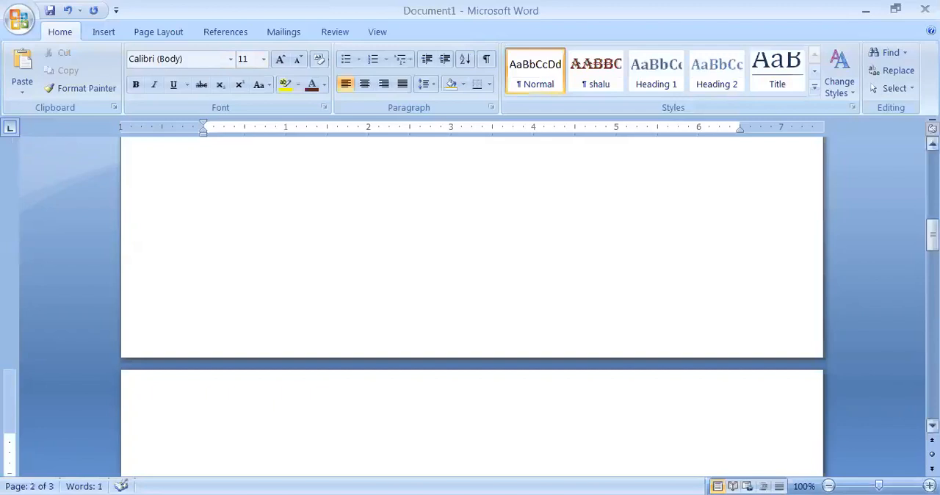
{"action": "left_click_drag", "start_coordinate": [932, 235], "coordinate": [932, 167]}
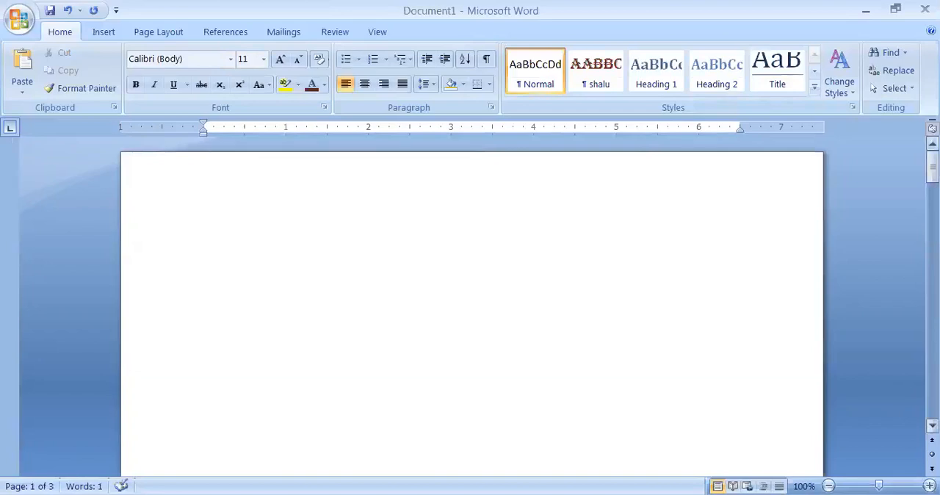
Draw a left-right block arrow about 4" wide and 1.4" high in the upper part of the first page.
{"action": "left_click", "coordinate": [103, 33]}
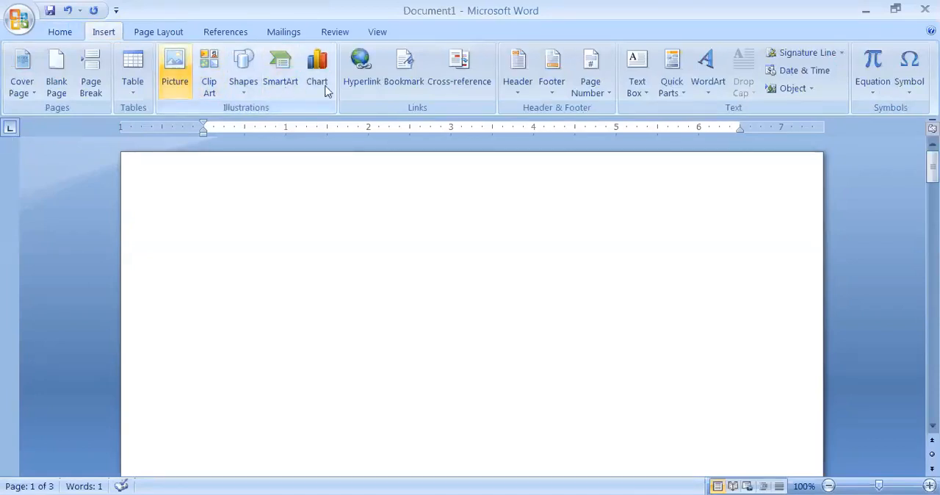
{"action": "left_click", "coordinate": [241, 93]}
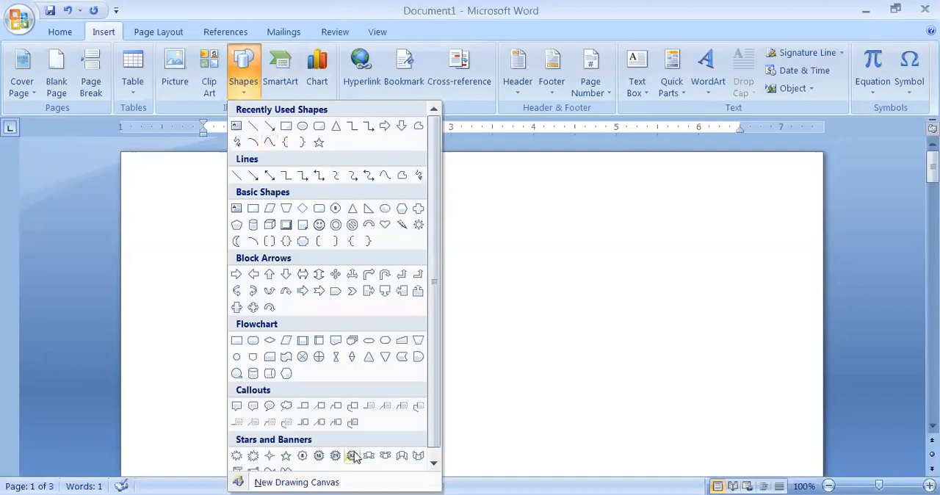
{"action": "left_click", "coordinate": [306, 279]}
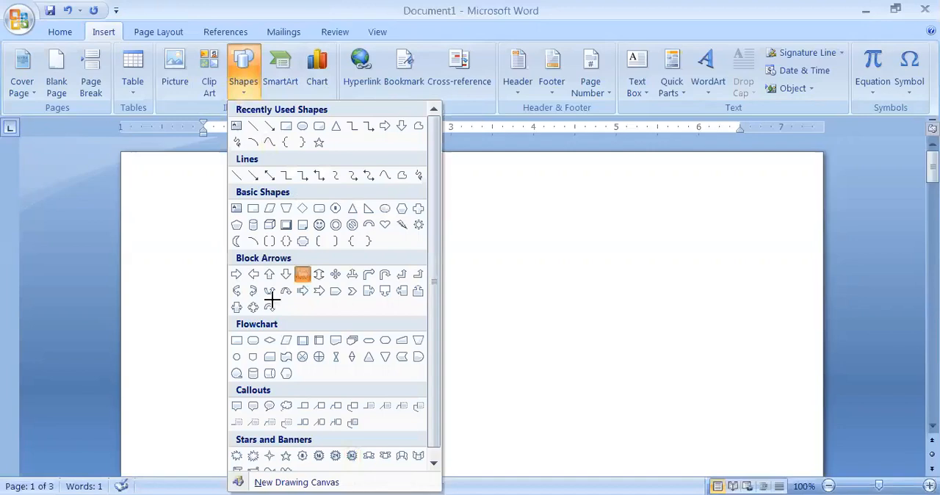
{"action": "left_click_drag", "start_coordinate": [283, 276], "coordinate": [611, 394]}
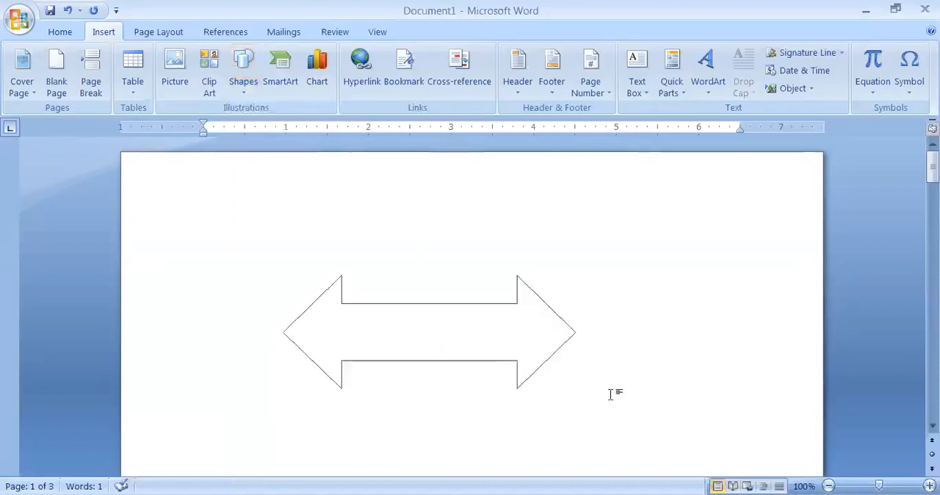
{"action": "left_click", "coordinate": [690, 378]}
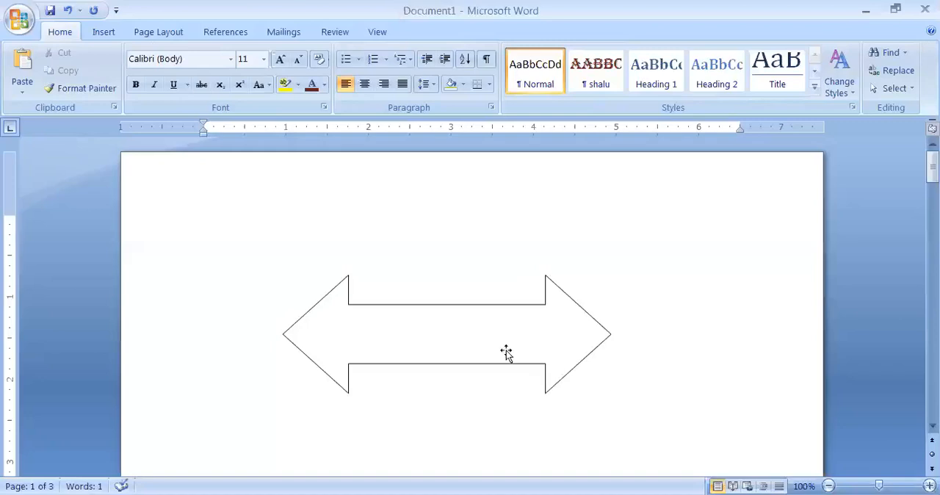
Enlarge the double-headed arrow by its lower-right corner to about 4.9" wide and 3.2" high.
{"action": "left_click", "coordinate": [613, 393]}
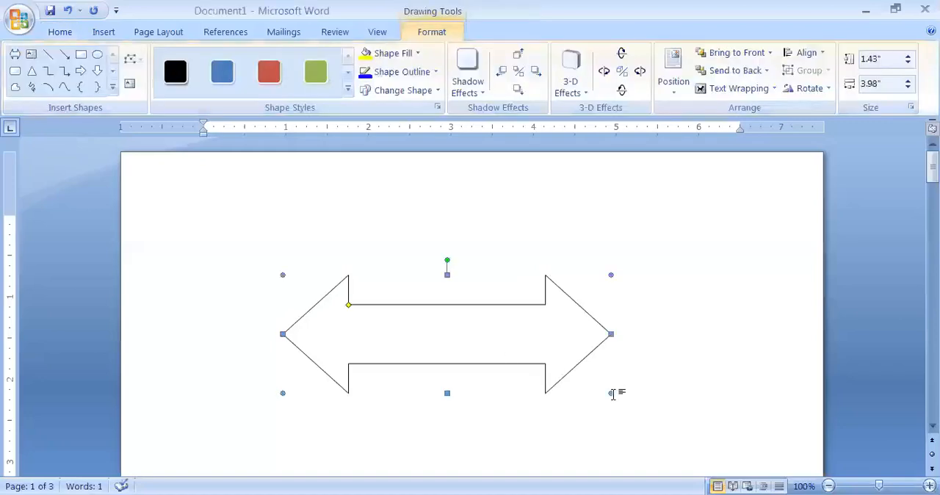
{"action": "left_click_drag", "start_coordinate": [613, 394], "coordinate": [650, 452]}
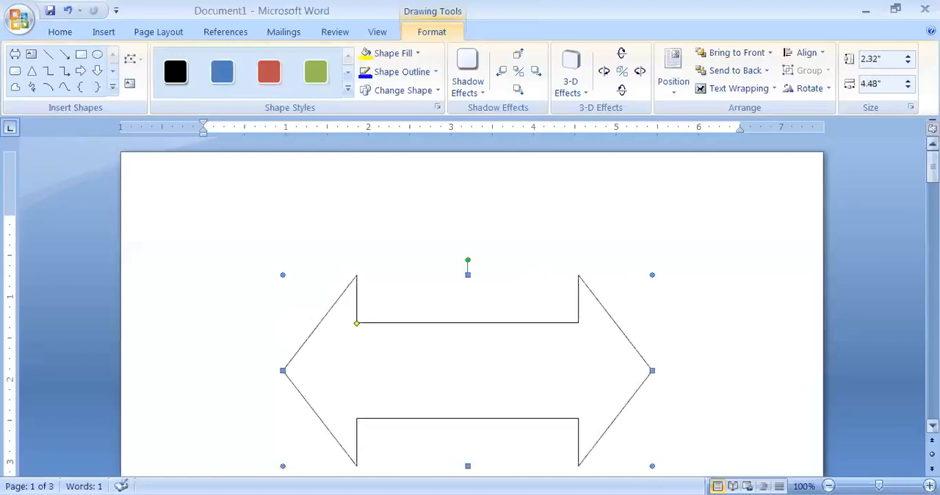
{"action": "scroll", "coordinate": [653, 373], "scroll_direction": "down", "scroll_amount": 2}
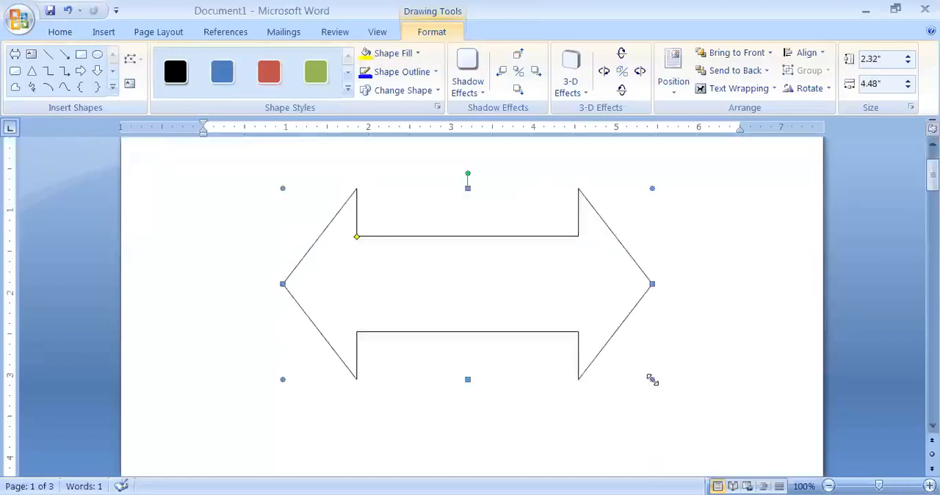
{"action": "left_click_drag", "start_coordinate": [659, 398], "coordinate": [688, 453]}
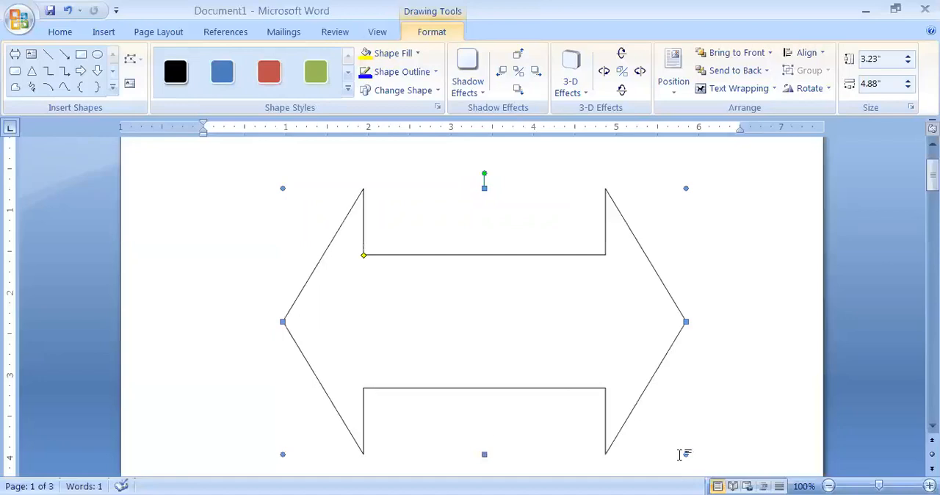
{"action": "left_click", "coordinate": [681, 446]}
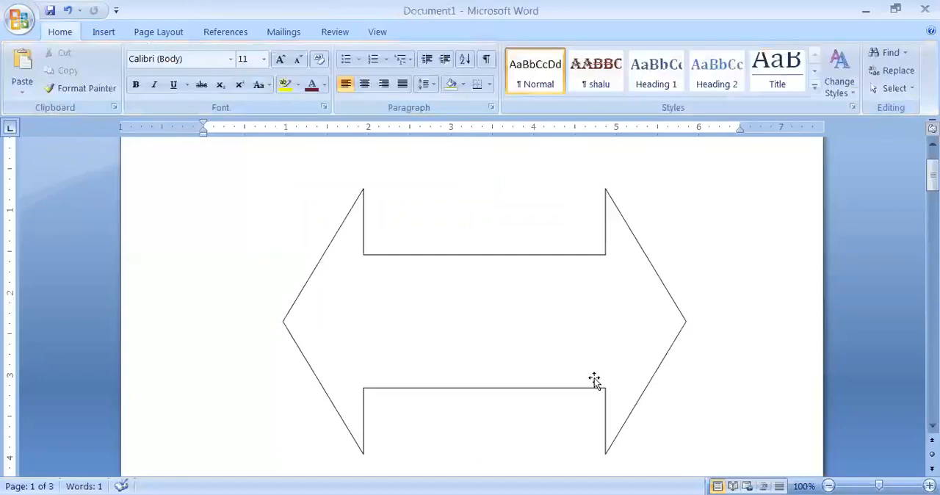
{"action": "left_click", "coordinate": [509, 337]}
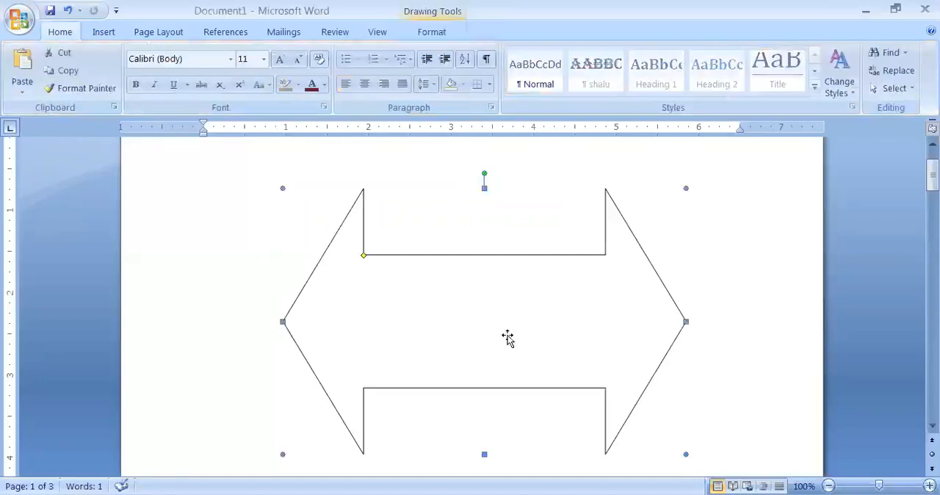
{"action": "left_click", "coordinate": [704, 214]}
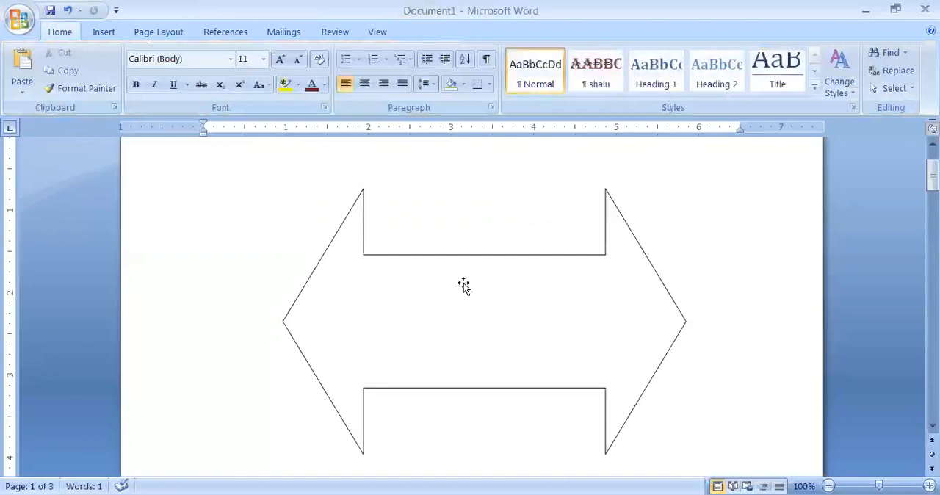
Format the arrow's outline with a dark orange-brown color and a dashed line.
{"action": "left_click", "coordinate": [463, 286]}
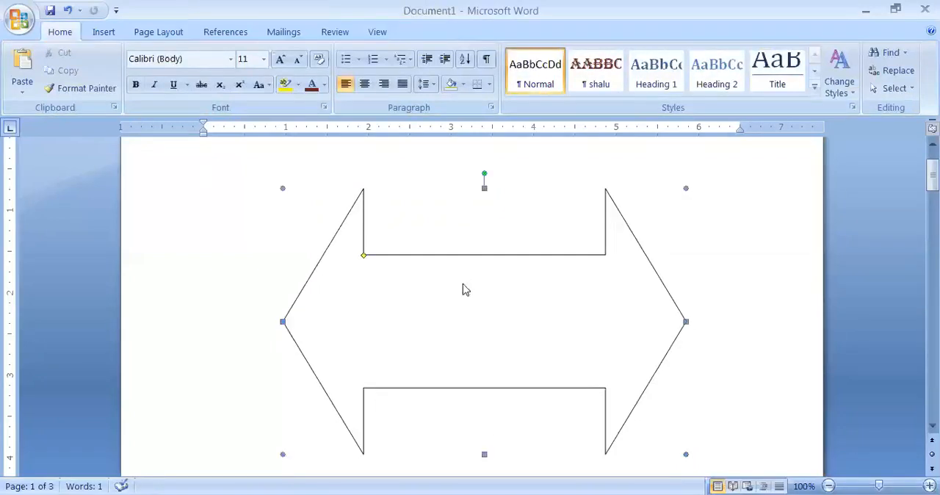
{"action": "right_click", "coordinate": [463, 288]}
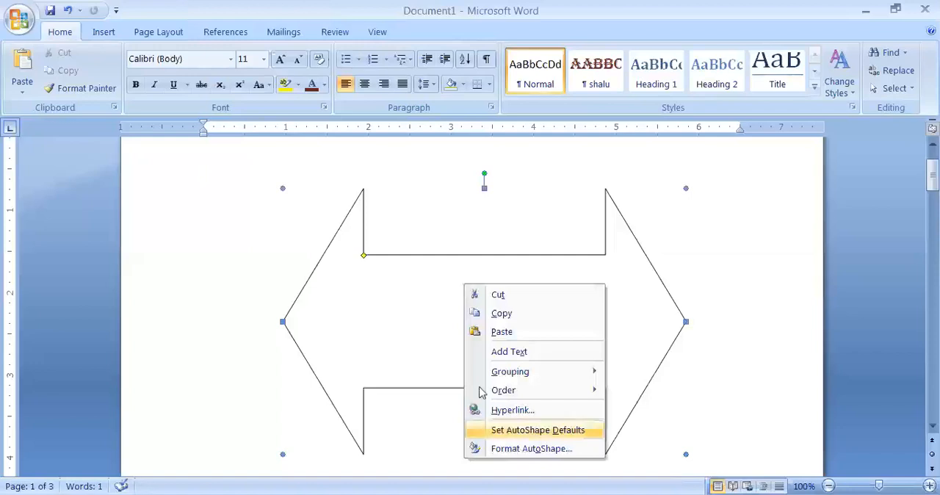
{"action": "left_click", "coordinate": [512, 449]}
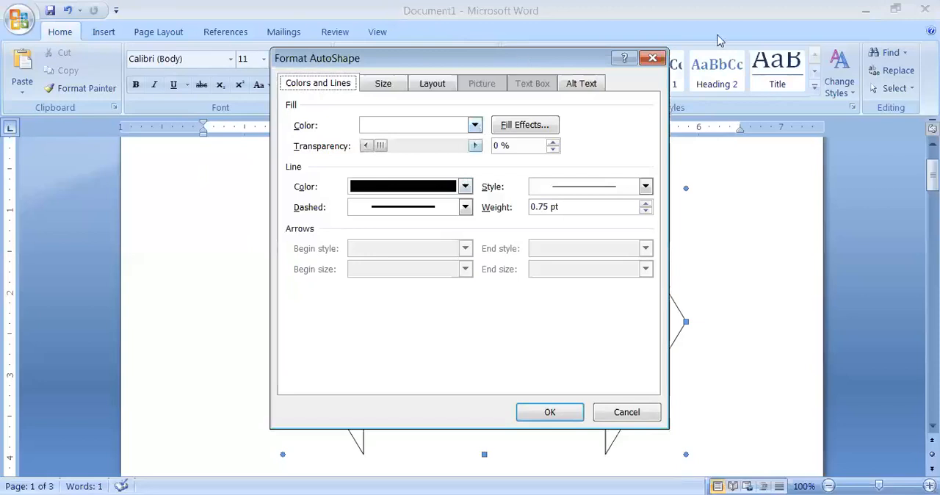
{"action": "left_click_drag", "start_coordinate": [718, 36], "coordinate": [771, 16]}
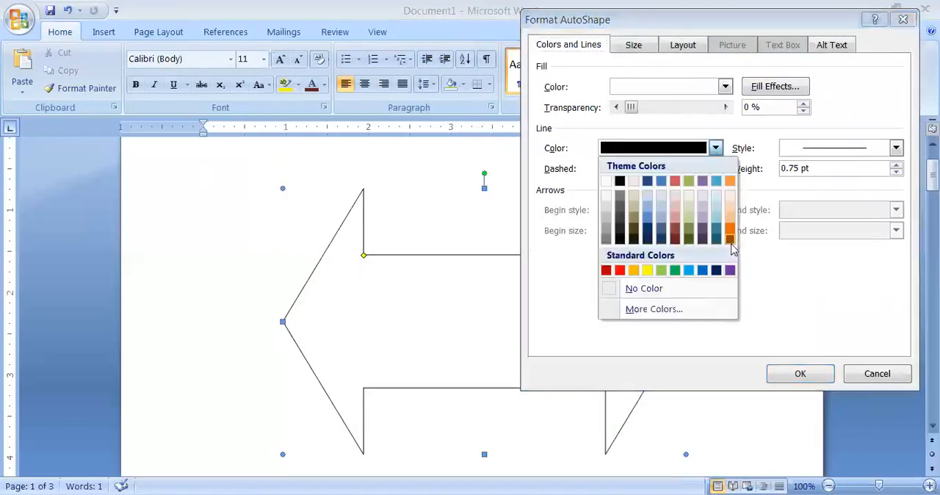
{"action": "left_click", "coordinate": [729, 242]}
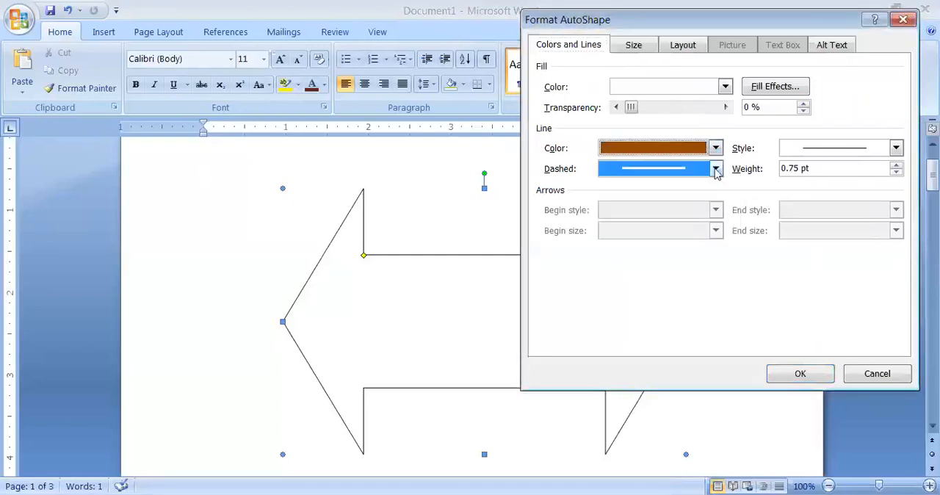
{"action": "left_click", "coordinate": [716, 169]}
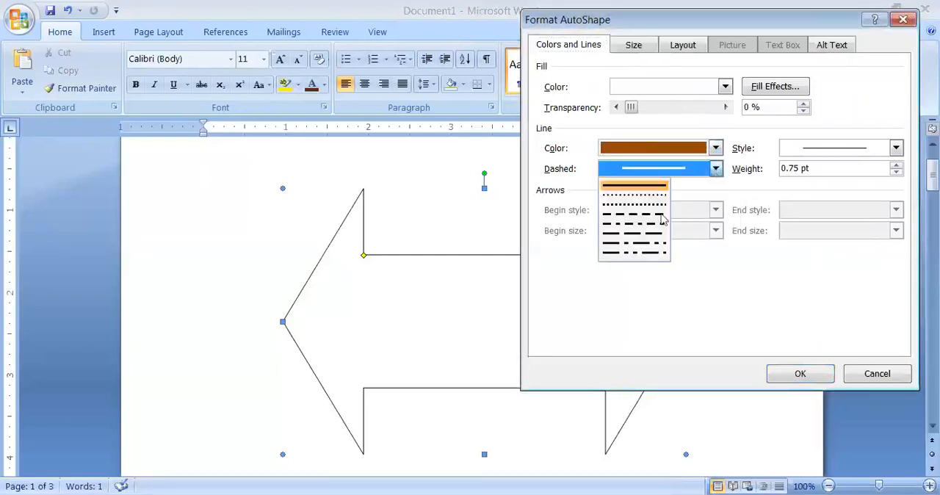
{"action": "left_click", "coordinate": [662, 215]}
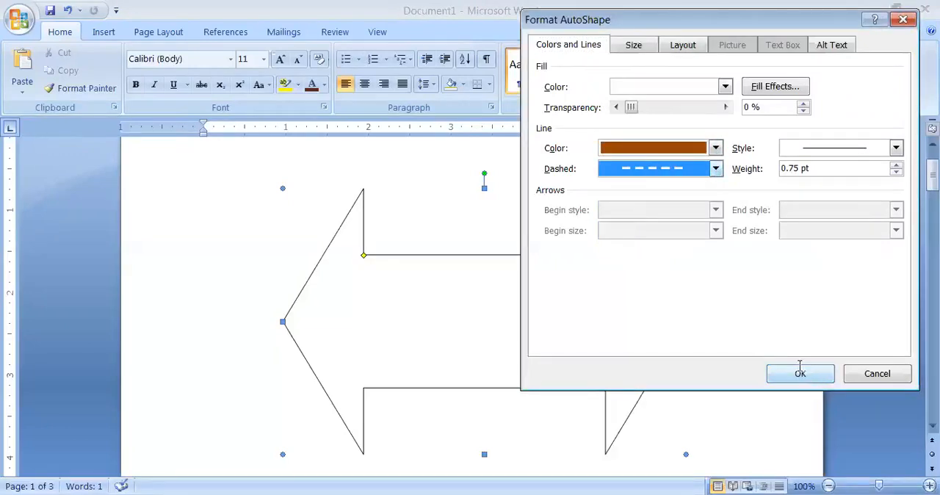
{"action": "key", "text": "Return"}
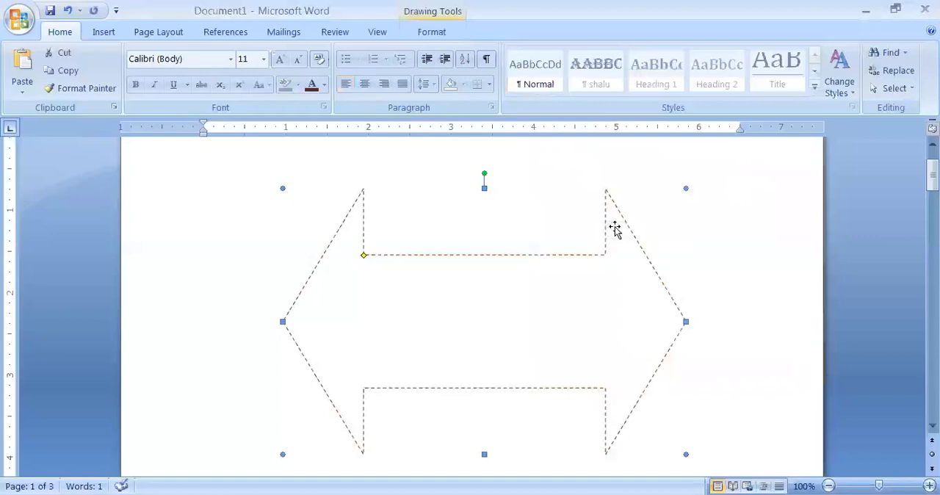
Set the arrow's outline to the solid 3 pt line style and raise its weight to 3.5 pt.
{"action": "left_click", "coordinate": [103, 31]}
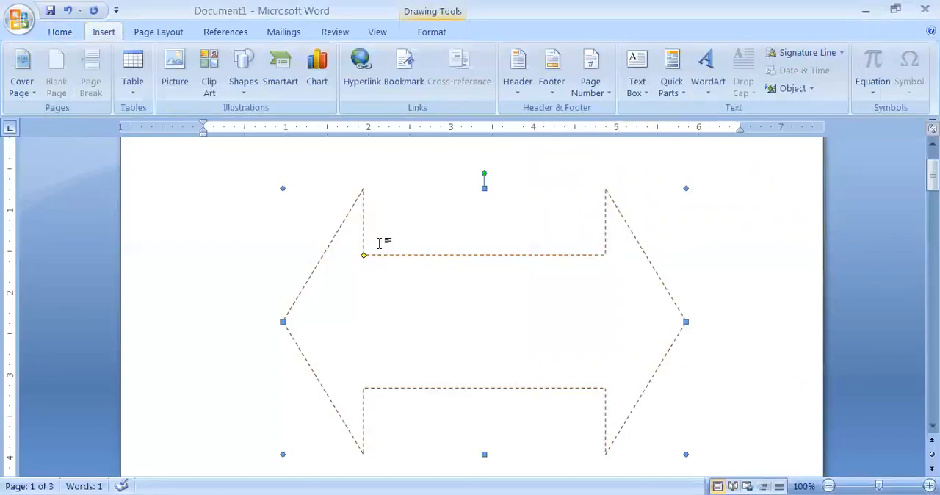
{"action": "right_click", "coordinate": [571, 291]}
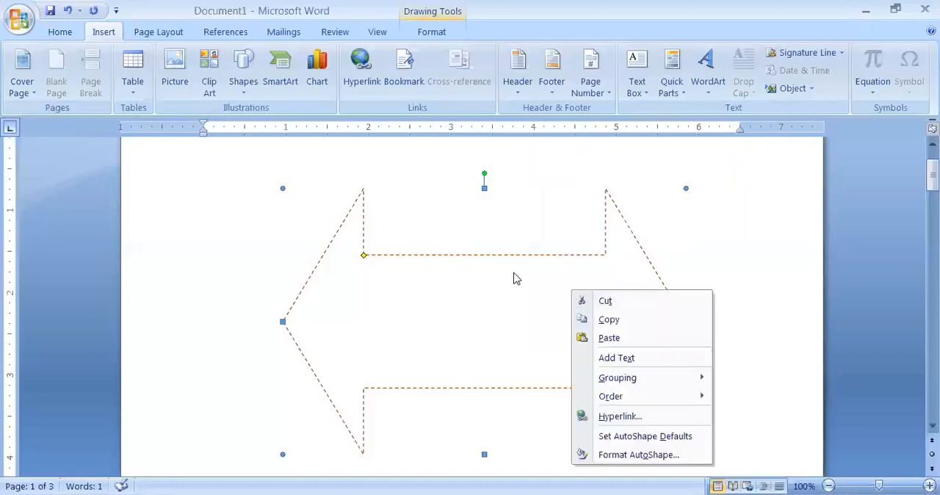
{"action": "left_click", "coordinate": [662, 456]}
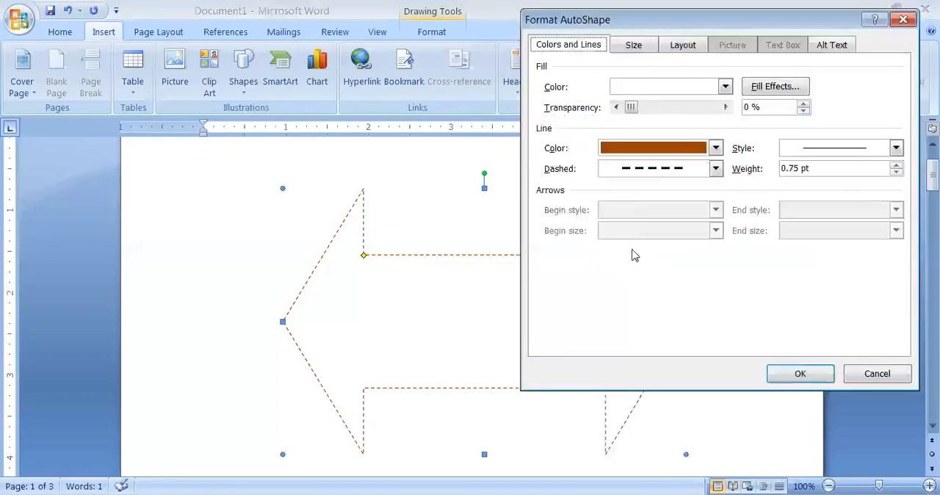
{"action": "left_click", "coordinate": [896, 149]}
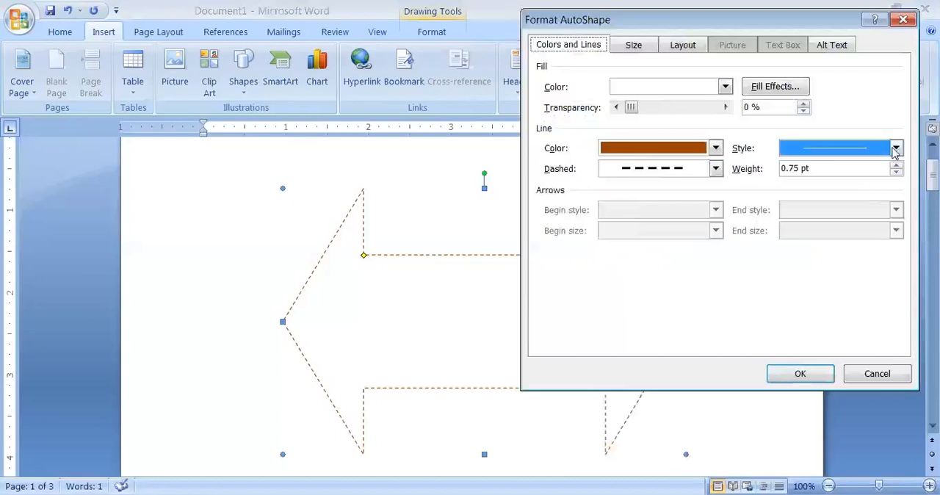
{"action": "left_click", "coordinate": [896, 149]}
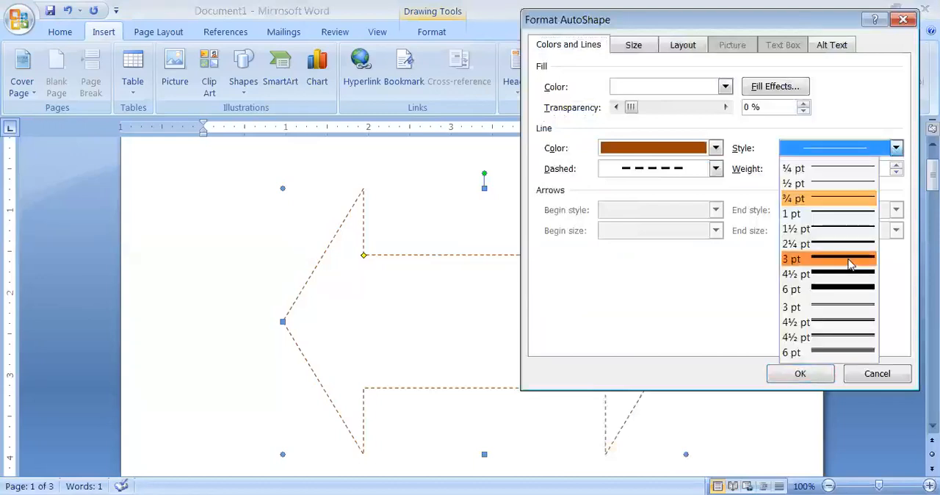
{"action": "left_click", "coordinate": [850, 264]}
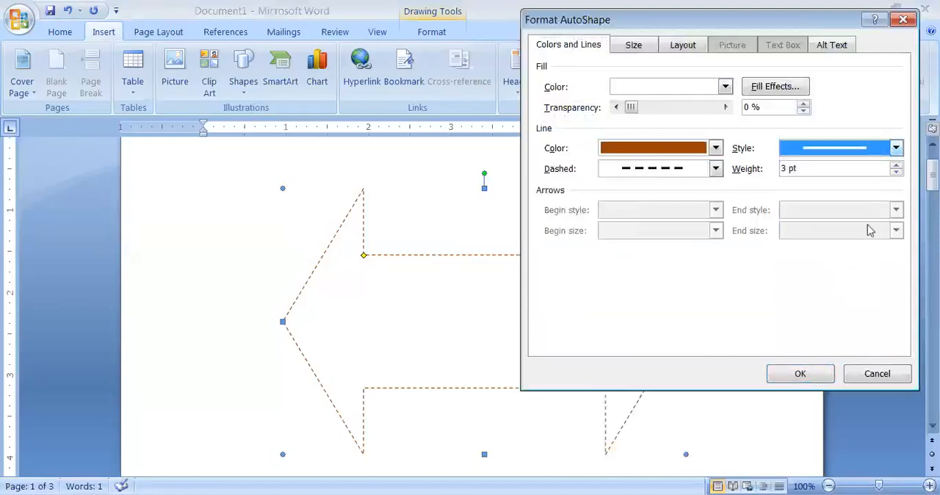
{"action": "left_click", "coordinate": [896, 165]}
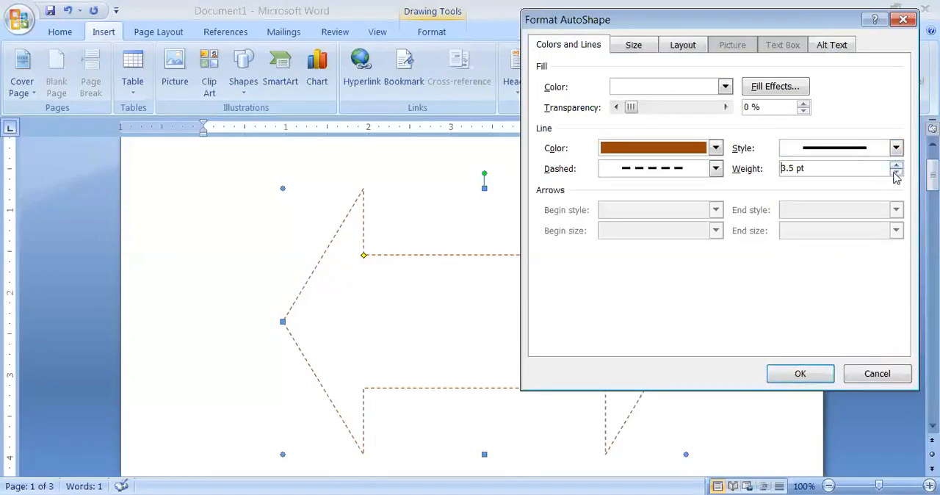
{"action": "left_click", "coordinate": [885, 149]}
Fill the arrow with a one-color horizontal gradient in light orange and apply the formatting.
{"action": "left_click", "coordinate": [775, 90]}
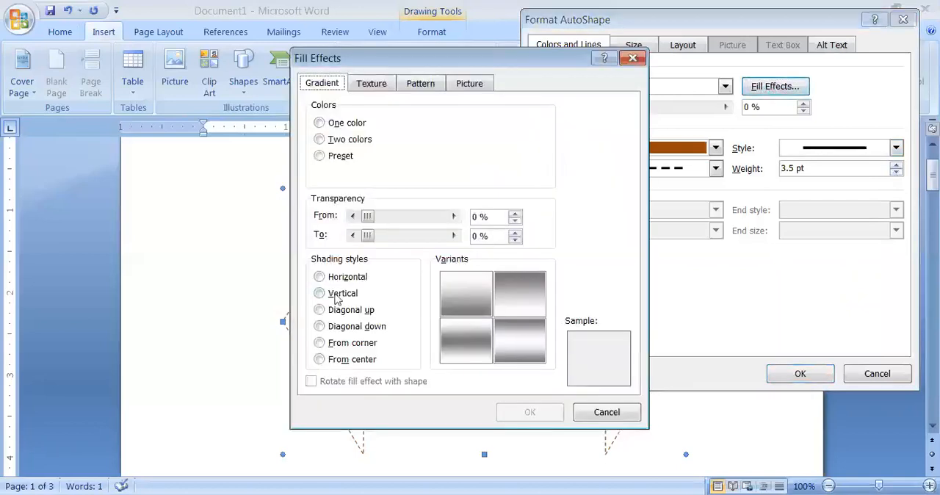
{"action": "left_click", "coordinate": [319, 278]}
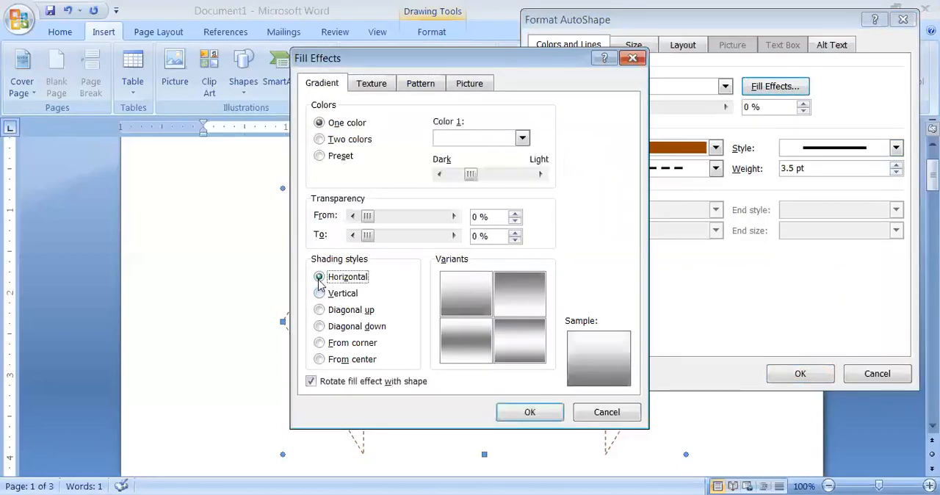
{"action": "left_click", "coordinate": [523, 139]}
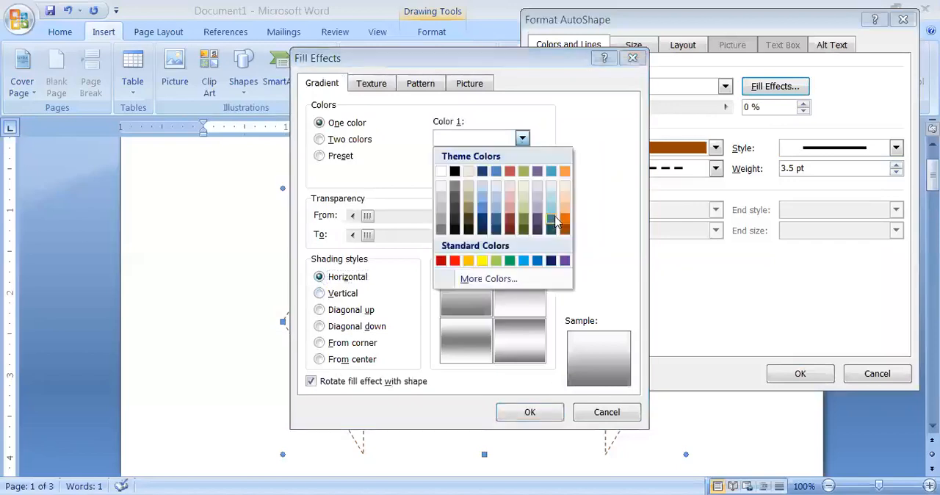
{"action": "left_click", "coordinate": [566, 199]}
{"action": "left_click", "coordinate": [541, 412]}
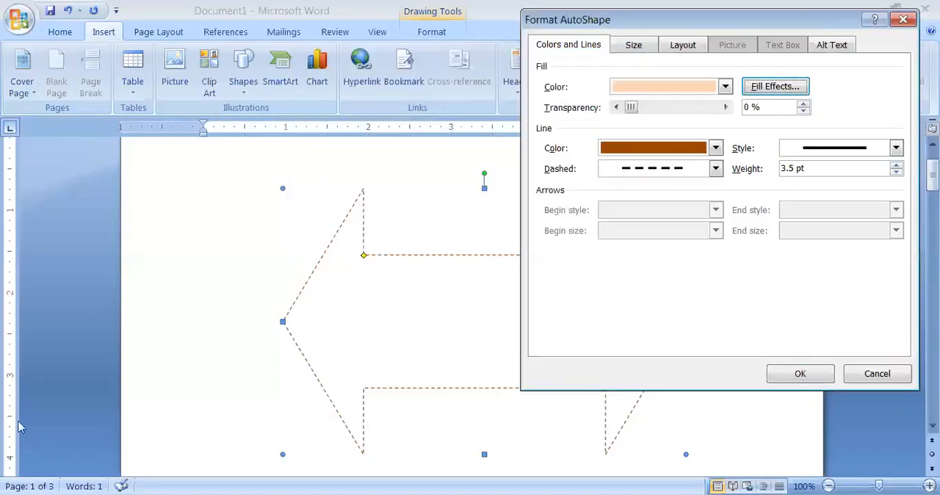
{"action": "key", "text": "Return"}
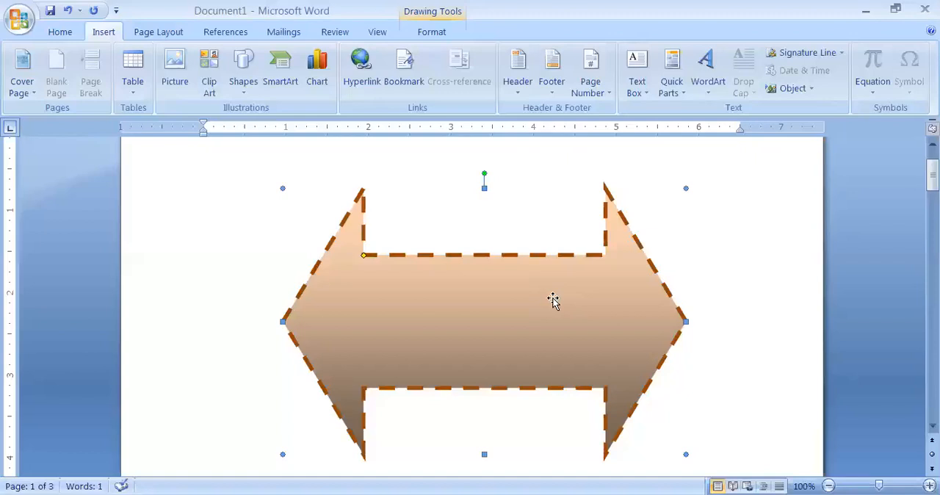
Set the double-headed arrow's text wrapping style to Tight and apply the formatting.
{"action": "right_click", "coordinate": [543, 266]}
{"action": "left_click", "coordinate": [621, 436]}
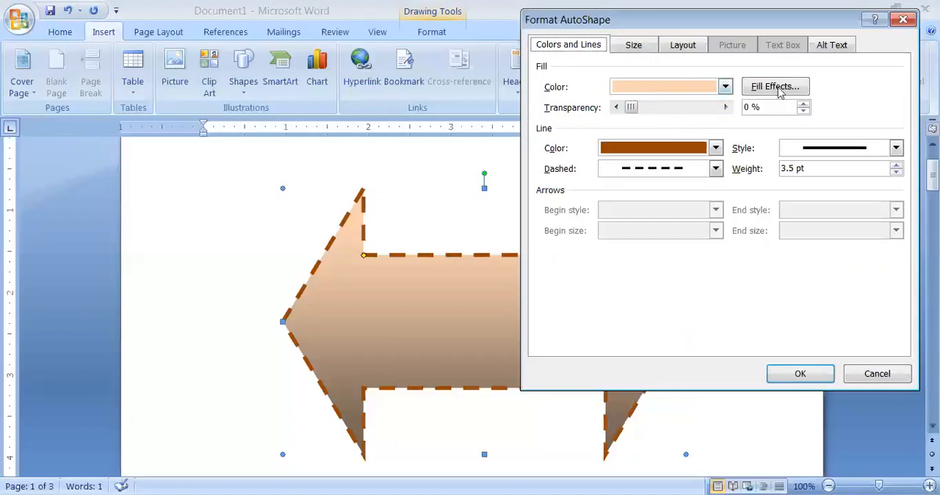
{"action": "left_click", "coordinate": [636, 46]}
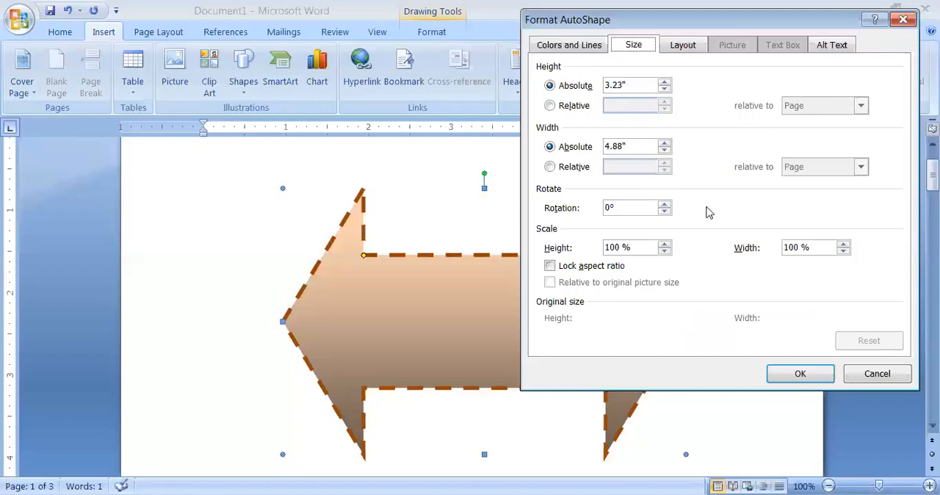
{"action": "left_click", "coordinate": [688, 46]}
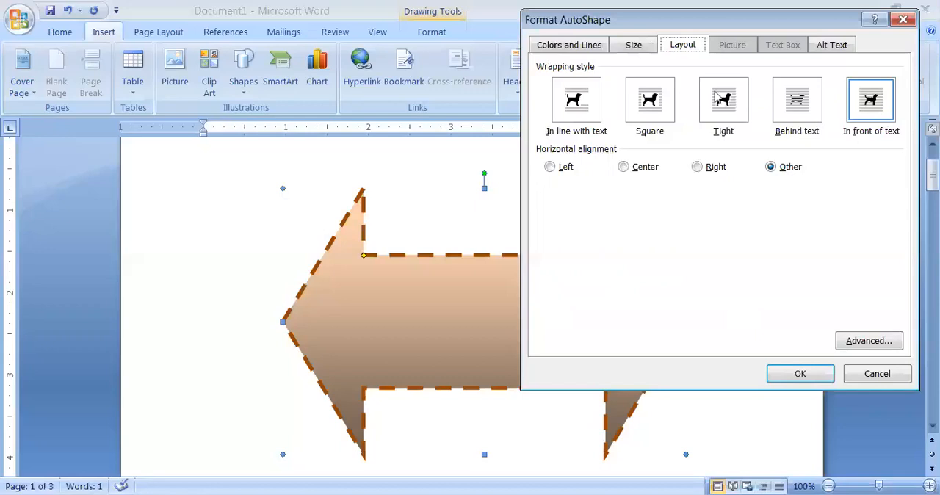
{"action": "left_click", "coordinate": [732, 108]}
{"action": "left_click", "coordinate": [657, 109]}
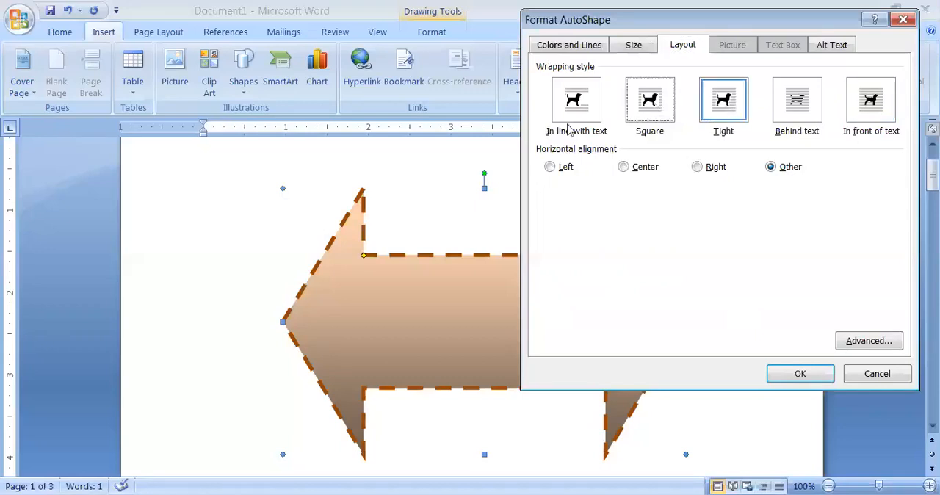
{"action": "left_click", "coordinate": [578, 107]}
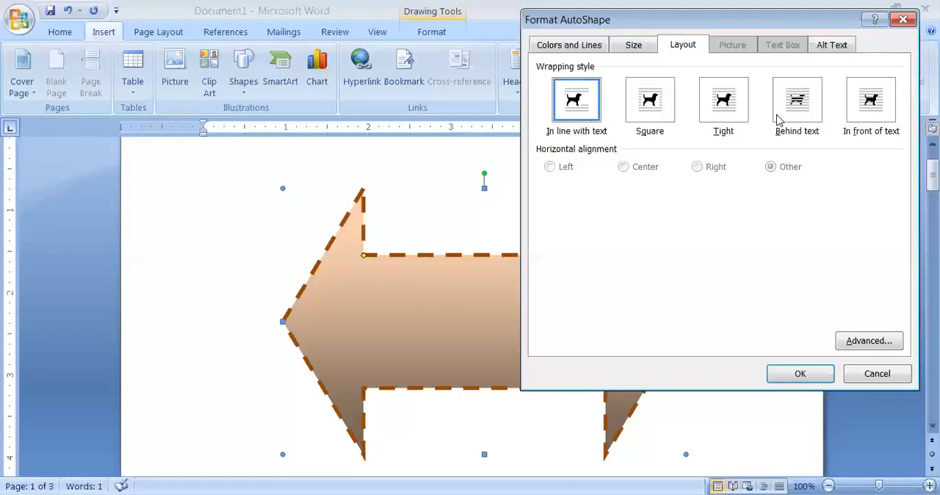
{"action": "left_click", "coordinate": [724, 108]}
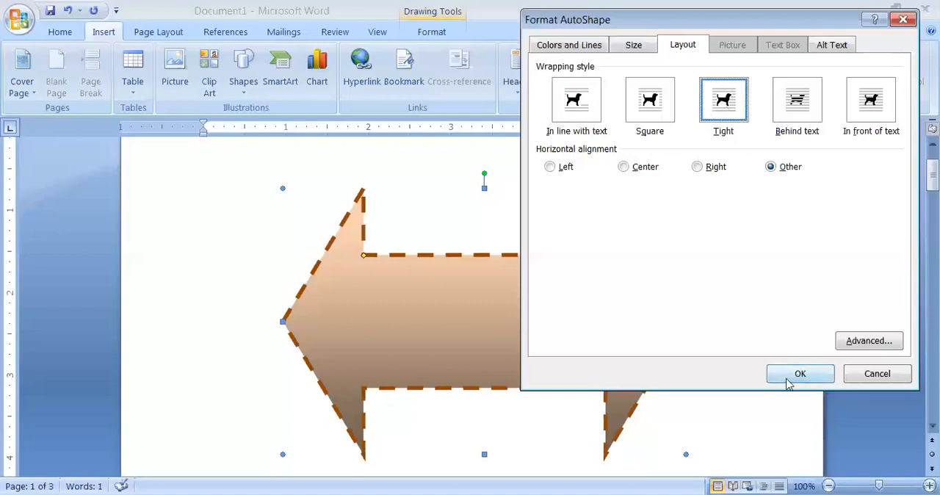
{"action": "key", "text": "Return"}
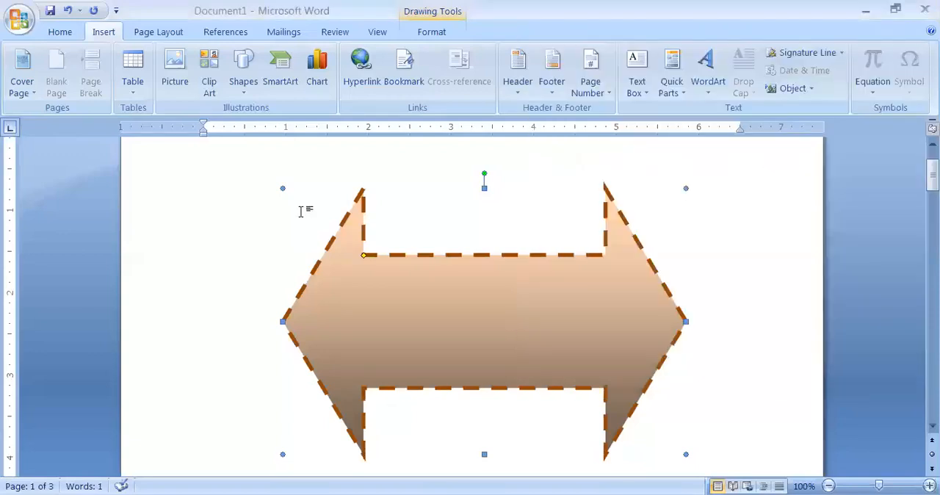
Shrink the arrow to about 3.4" wide and 2.3" high, reposition it near the page's center, and deselect it.
{"action": "left_click_drag", "start_coordinate": [378, 248], "coordinate": [405, 262]}
{"action": "left_click_drag", "start_coordinate": [538, 349], "coordinate": [484, 322]}
{"action": "left_click", "coordinate": [295, 282]}
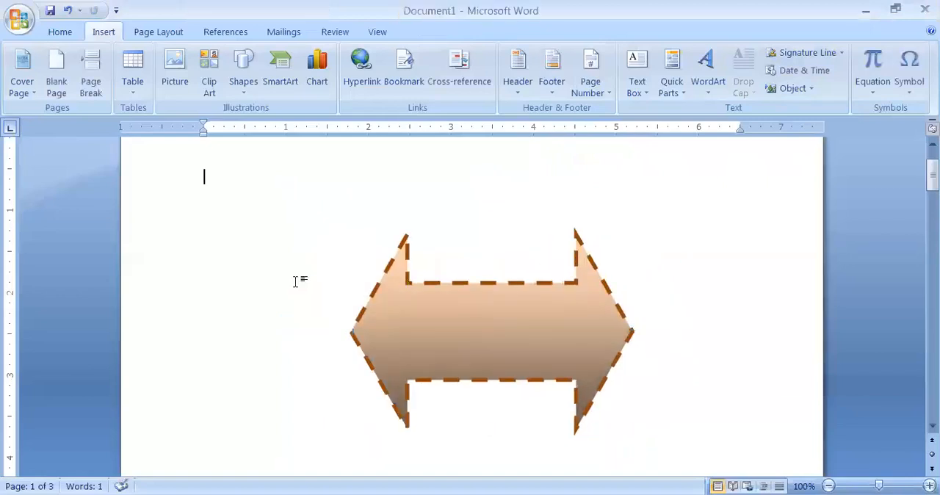
Enter the filler text "sdsjdhjskhd fdnfd dfdfk" at the top of the page and "dfnmdnfd" in the paragraph below.
{"action": "type", "text": "sdsjdhjskhd"}
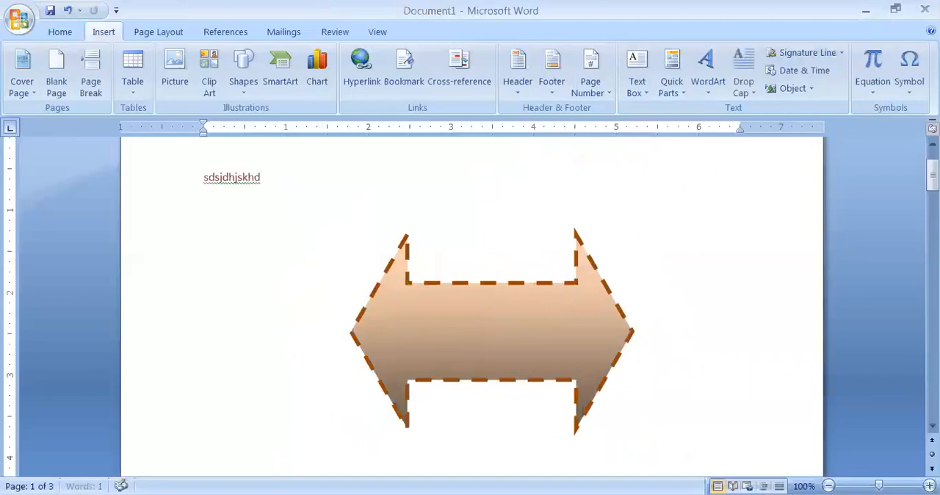
{"action": "type", "text": "  fdnfd dfdf"}
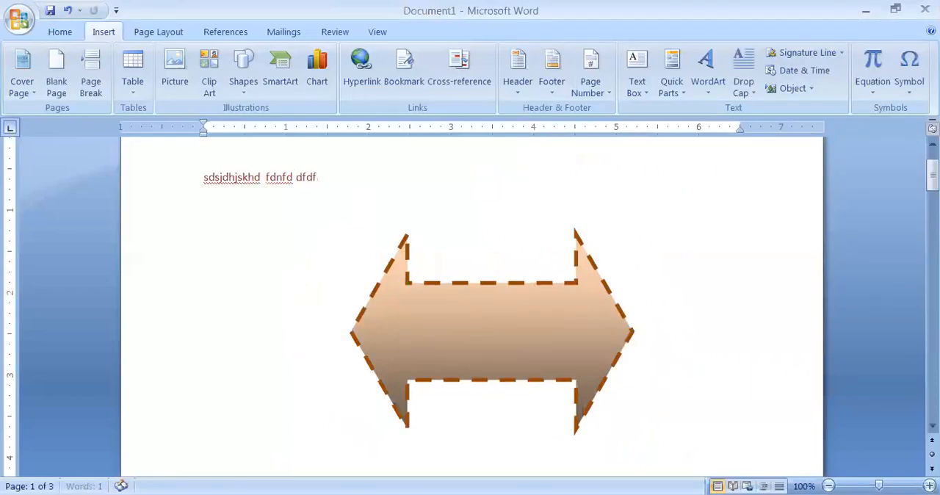
{"action": "type", "text": "k "}
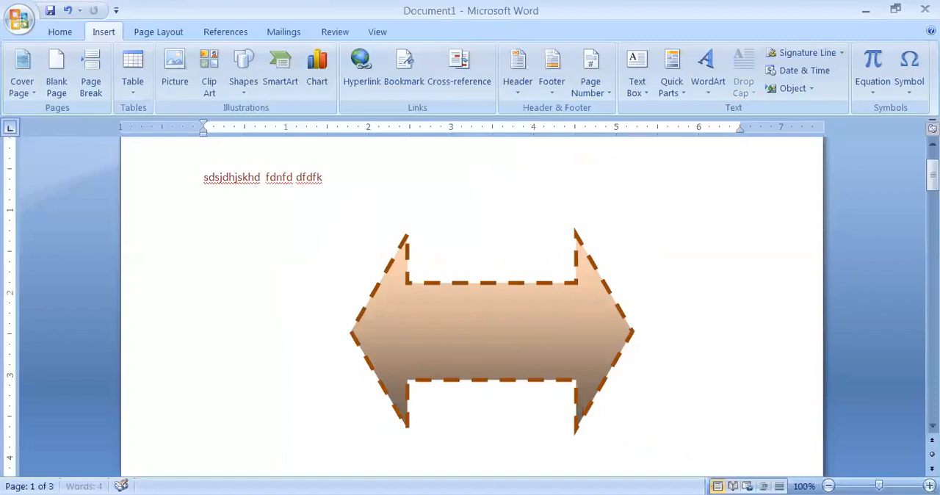
{"action": "type", "text": "dfnmdnfd"}
Add blank paragraphs and enter filler text around the arrow: "fmdnfdfm,.dmf,.df fd,mf dfdfmndfm,dmf fmd,fd d,fmdf,dmf fd,".
{"action": "key", "text": "Return"}
{"action": "key", "text": "Return"}
{"action": "key", "text": "Return"}
{"action": "type", "text": "fmdnfdfm,.dmf,.df"}
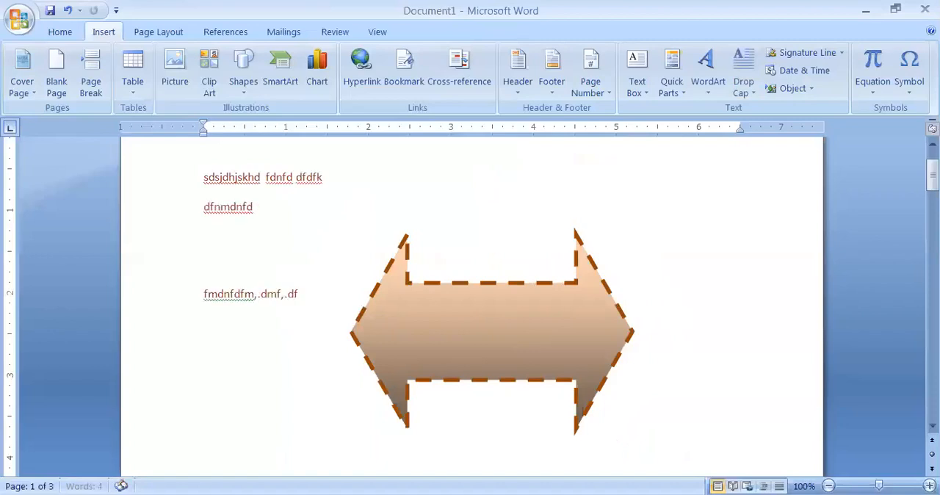
{"action": "type", "text": " fd,mf dfdfmn"}
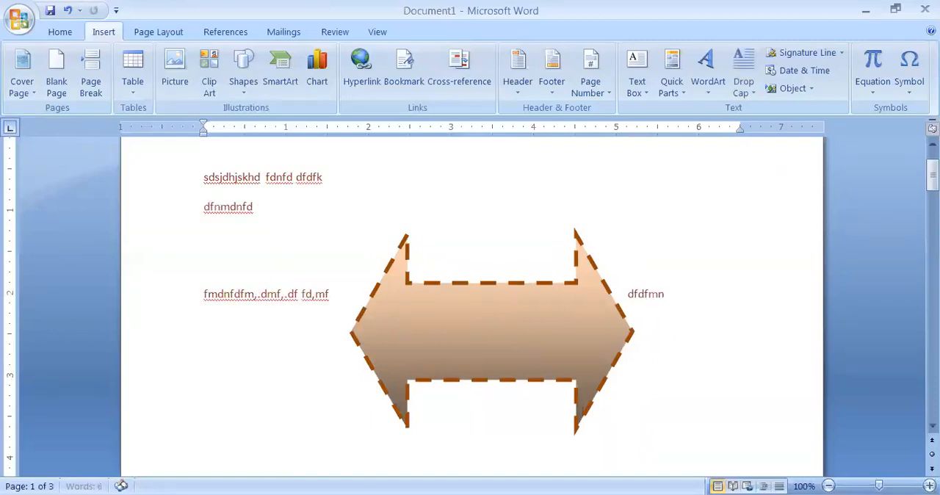
{"action": "type", "text": "dfm,dmf"}
{"action": "type", "text": " fmd,fd d"}
{"action": "type", "text": ",fmdf,dmf fd,"}
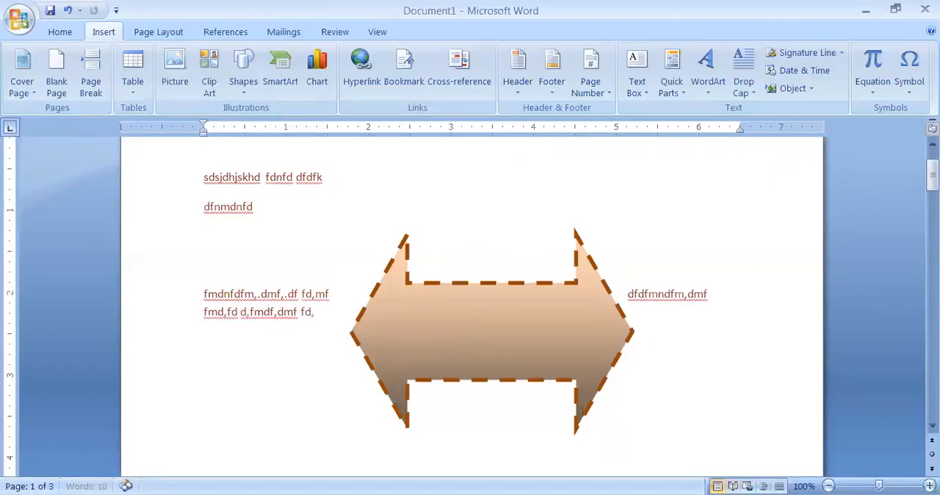
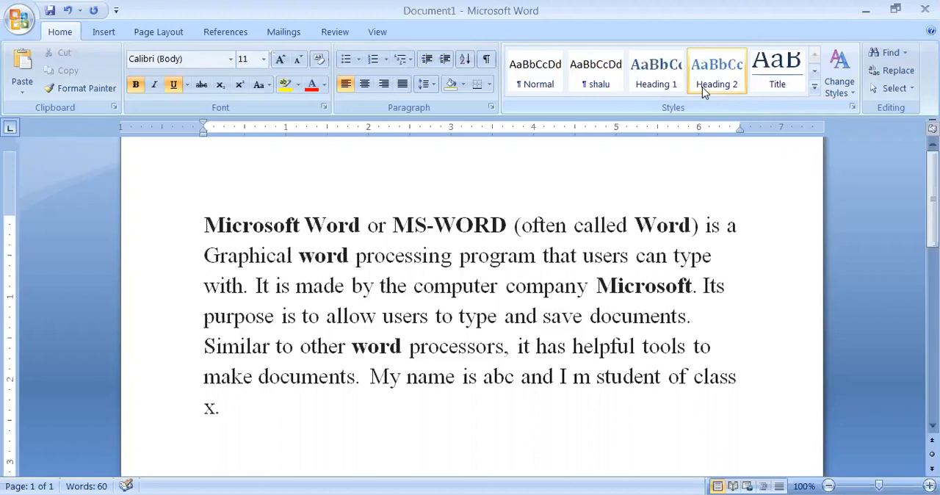
Set the font of the opening words "Microsoft Word or MS-WORD (often" to Algerian.
{"action": "double_click", "coordinate": [642, 139]}
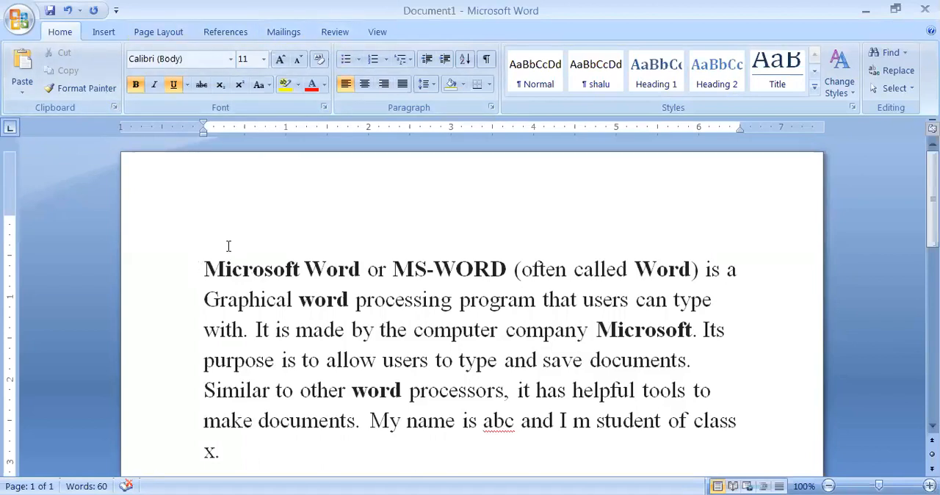
{"action": "left_click_drag", "start_coordinate": [204, 269], "coordinate": [573, 270]}
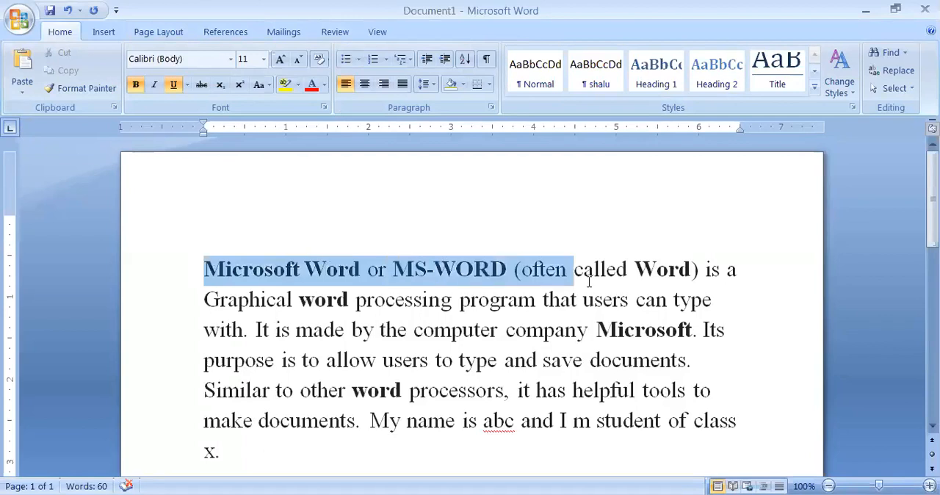
{"action": "left_click", "coordinate": [229, 59]}
{"action": "left_click", "coordinate": [195, 229]}
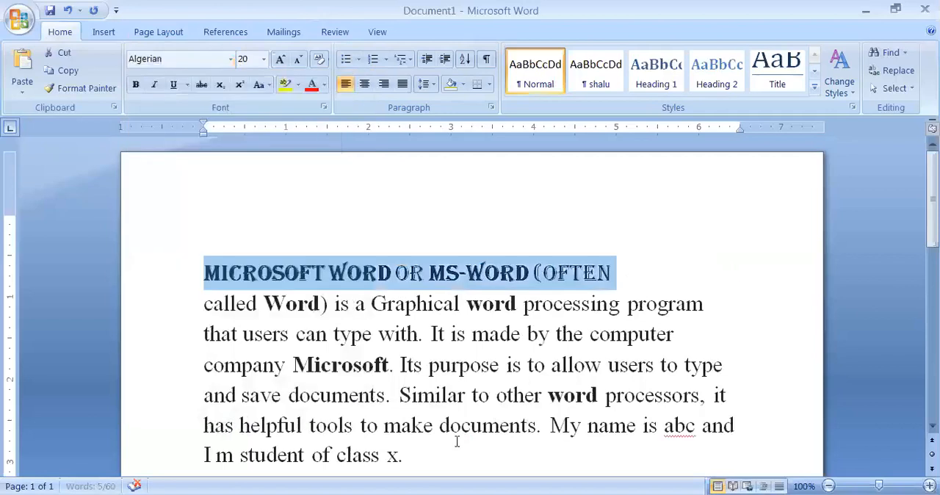
{"action": "left_click", "coordinate": [183, 196]}
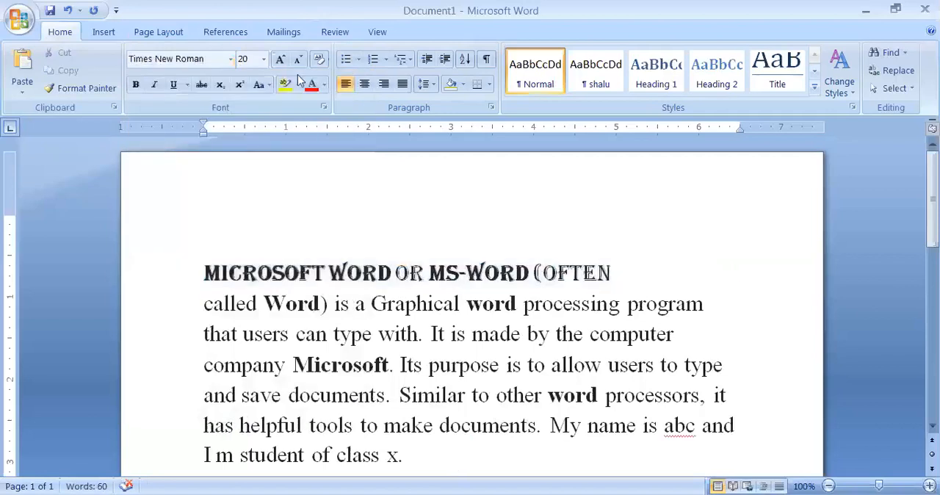
Color the opening words "Microsoft Word or MS-WORD (often" pale pink.
{"action": "left_click", "coordinate": [323, 85]}
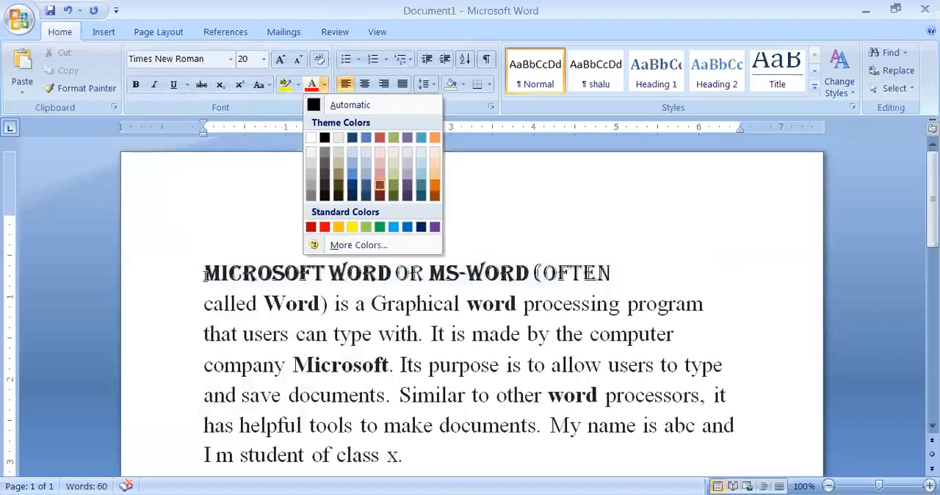
{"action": "left_click_drag", "start_coordinate": [204, 273], "coordinate": [532, 273]}
{"action": "key", "text": "shift+End"}
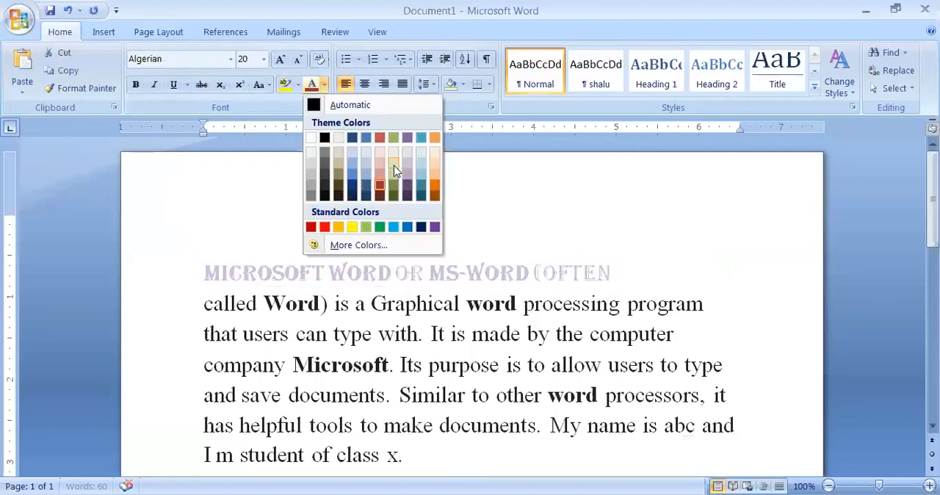
{"action": "left_click", "coordinate": [693, 269]}
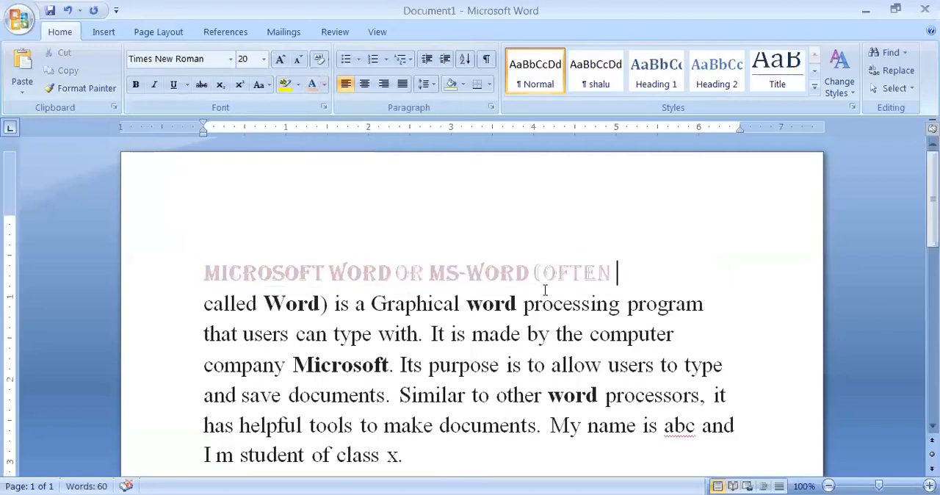
Change the font color of the opening words on the first line to blue.
{"action": "key", "text": "shift+Home"}
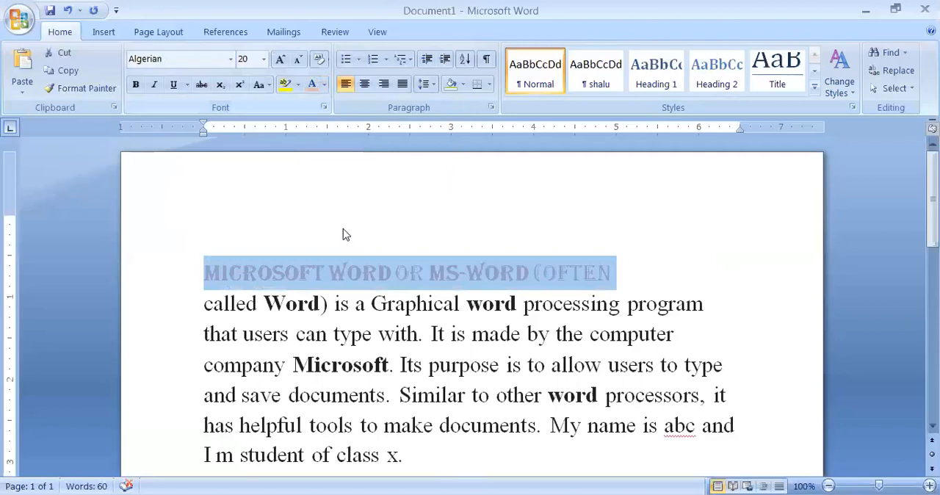
{"action": "left_click", "coordinate": [324, 84]}
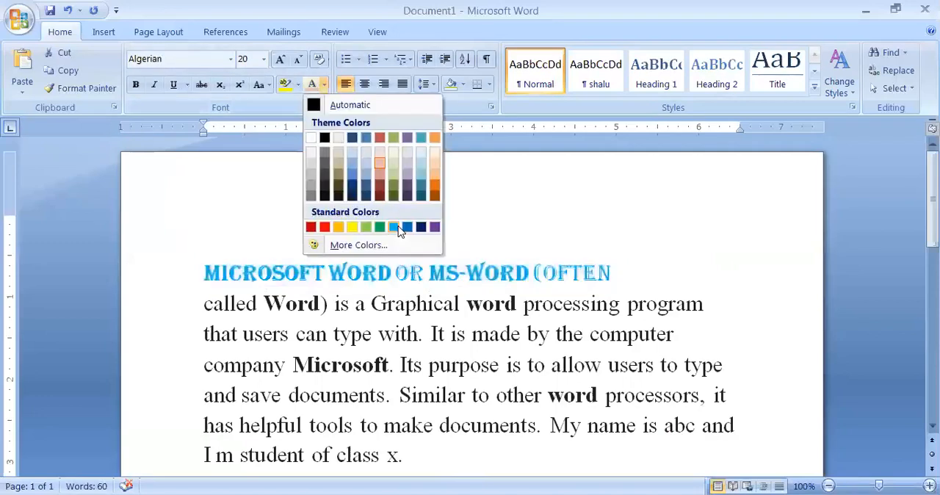
{"action": "left_click", "coordinate": [476, 219]}
Set the font size of the blue opening words to 26.
{"action": "left_click_drag", "start_coordinate": [208, 278], "coordinate": [622, 251]}
{"action": "key", "text": "shift+End"}
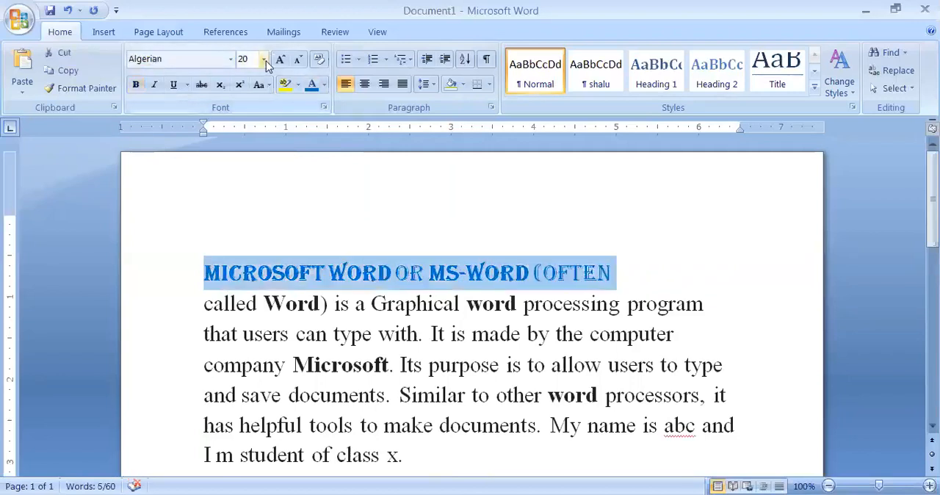
{"action": "left_click", "coordinate": [263, 59]}
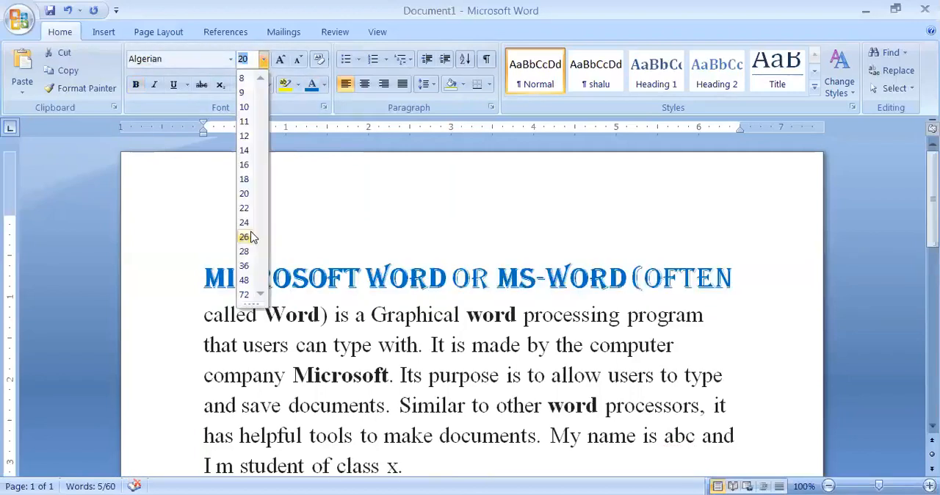
{"action": "key", "text": "Return"}
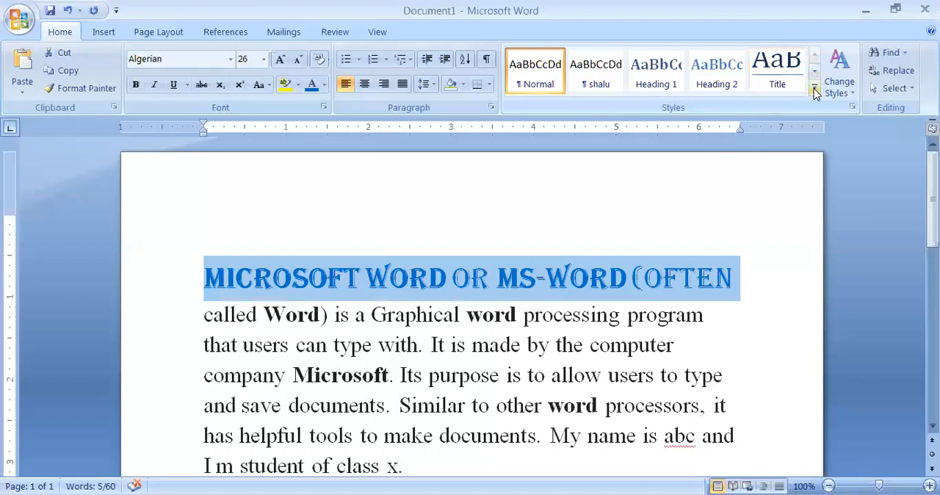
Preview the quick styles on the selected opening words and look at the options for changing the document's style set.
{"action": "left_click", "coordinate": [814, 90]}
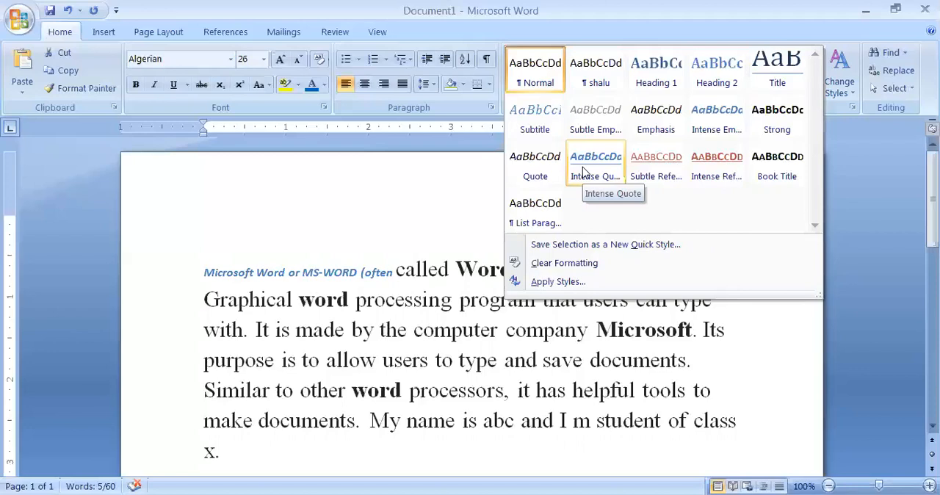
{"action": "left_click", "coordinate": [692, 263]}
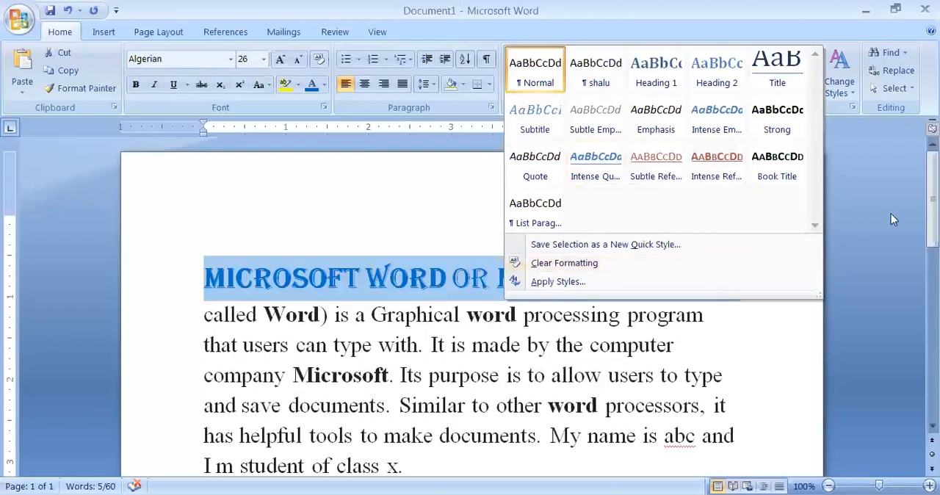
{"action": "left_click", "coordinate": [841, 65]}
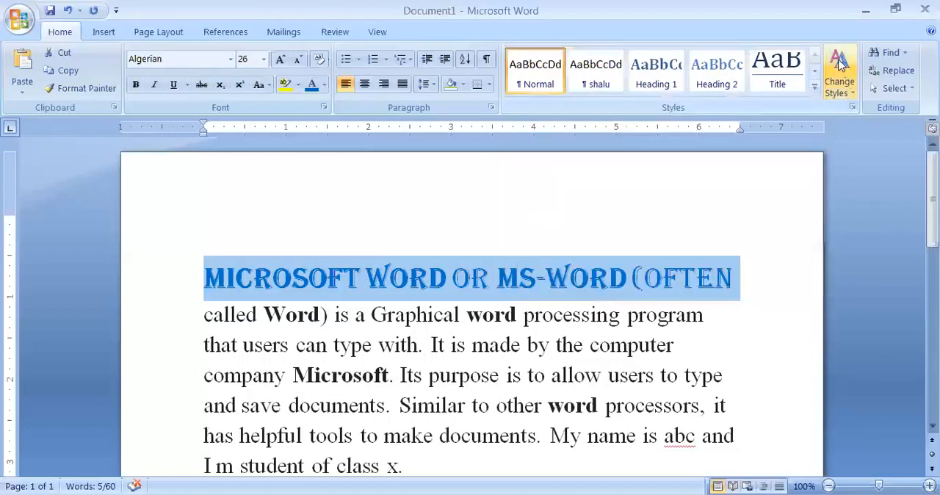
{"action": "left_click", "coordinate": [854, 95]}
{"action": "left_click", "coordinate": [879, 208]}
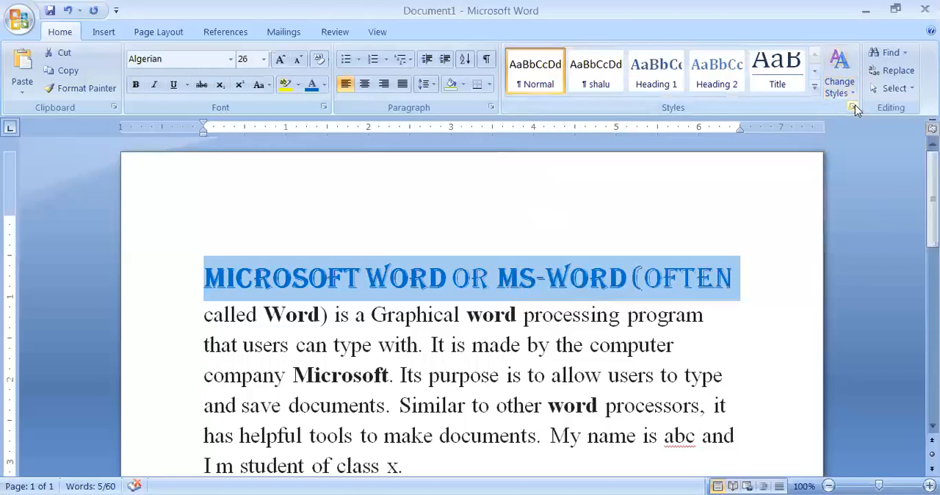
Update the Emphasis and Intense Emphasis styles to match the formatting of the selected opening words.
{"action": "left_click", "coordinate": [855, 106]}
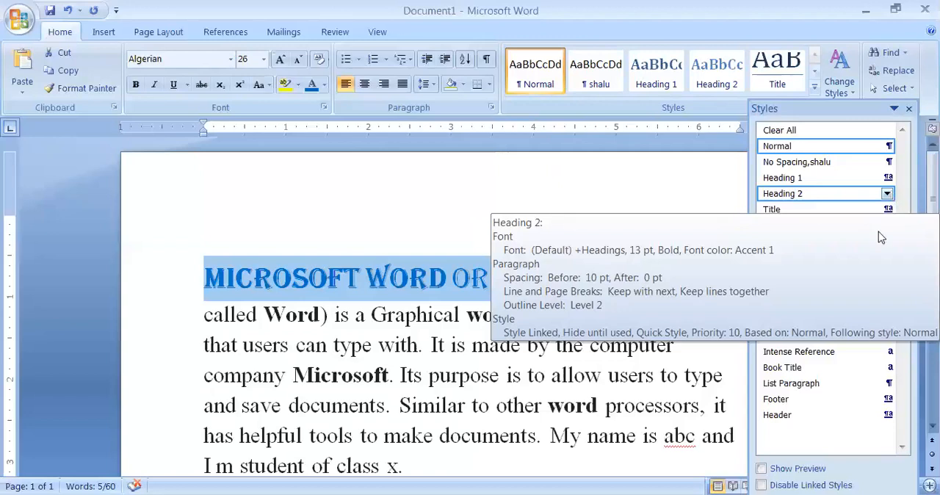
{"action": "left_click", "coordinate": [887, 257]}
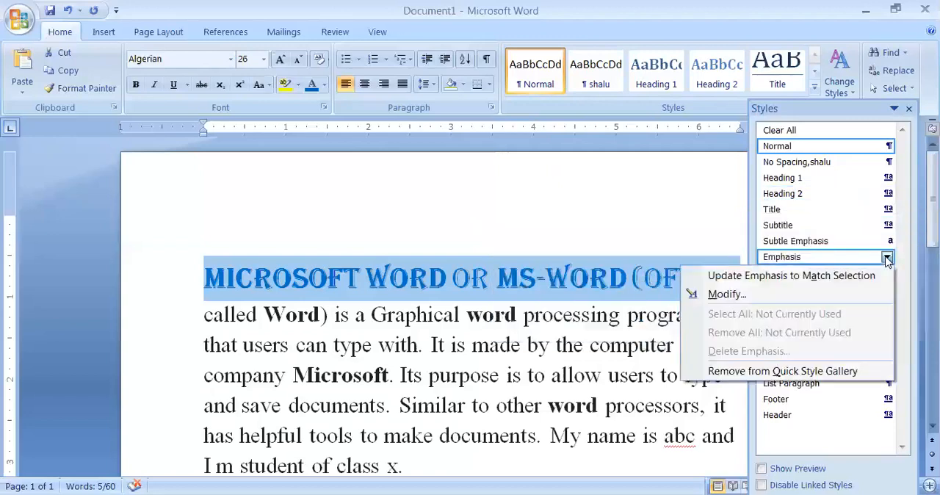
{"action": "left_click", "coordinate": [841, 278]}
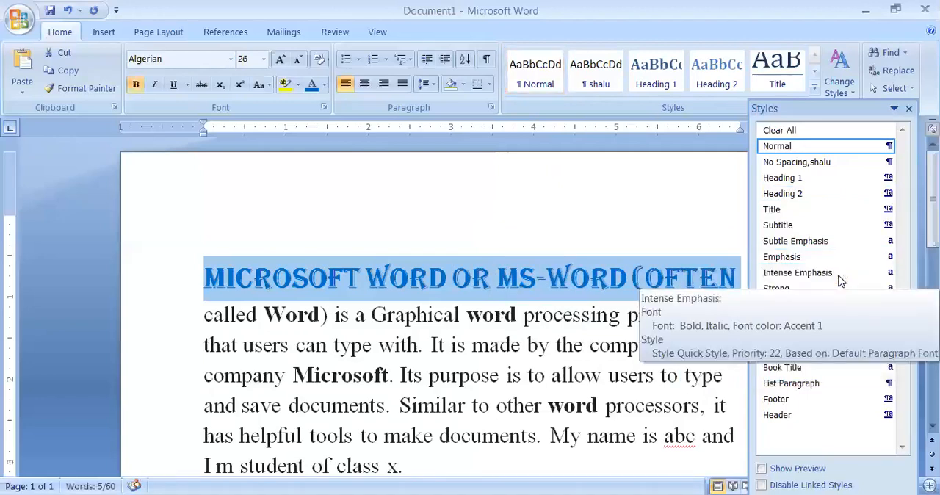
{"action": "left_click", "coordinate": [887, 273]}
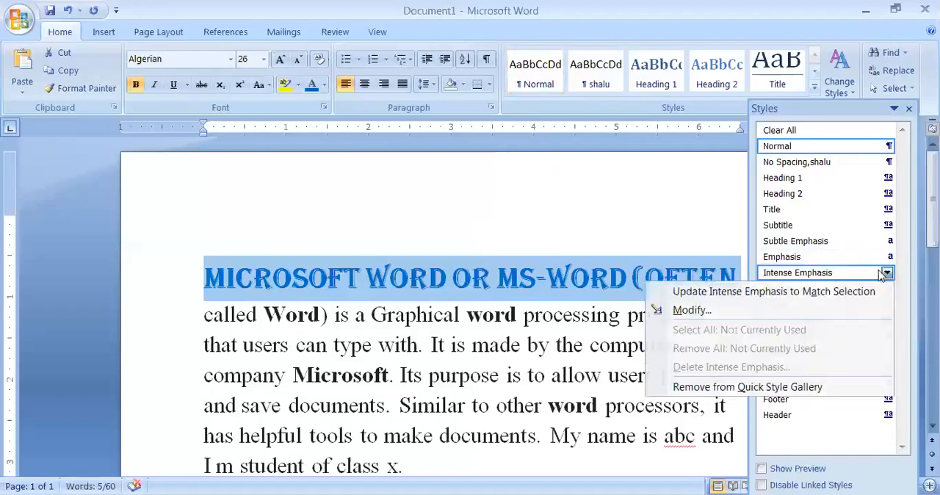
{"action": "left_click", "coordinate": [813, 292]}
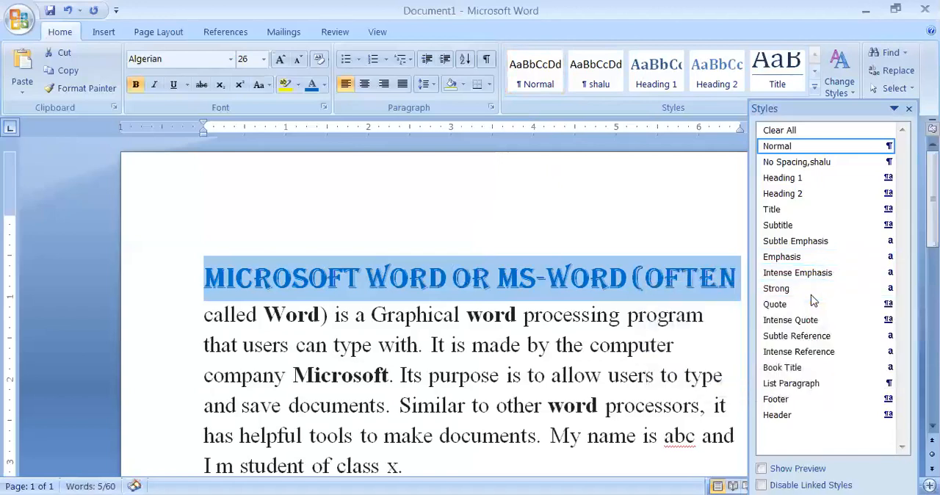
Start modifying the No Spacing style and replace its full name with only the personal name used as its alias.
{"action": "left_click", "coordinate": [887, 161]}
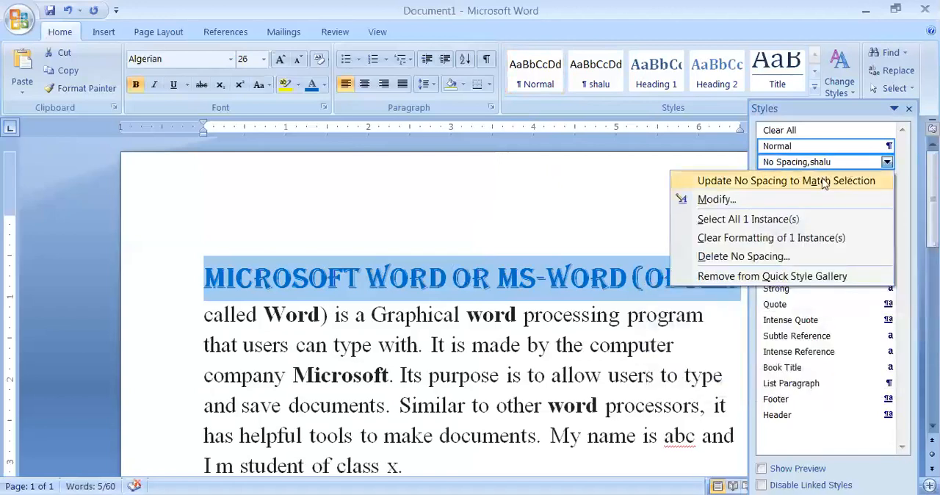
{"action": "left_click", "coordinate": [734, 200]}
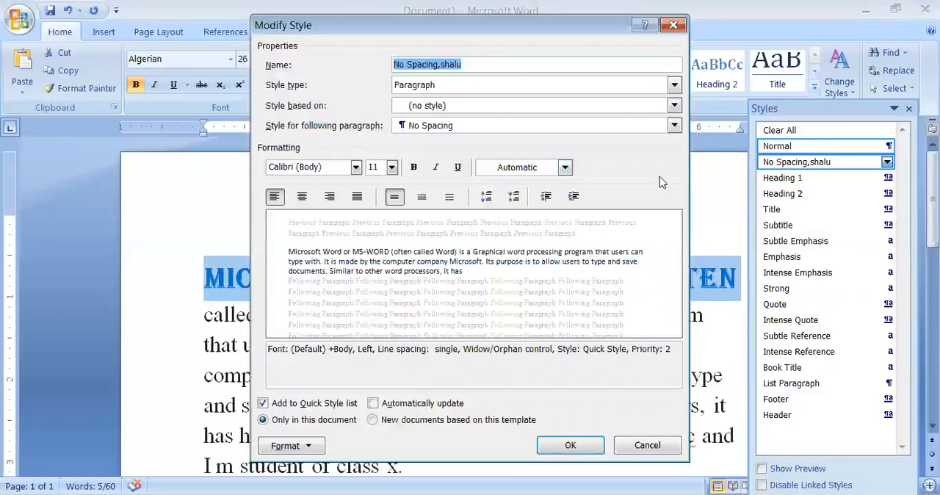
{"action": "left_click_drag", "start_coordinate": [586, 28], "coordinate": [593, 74]}
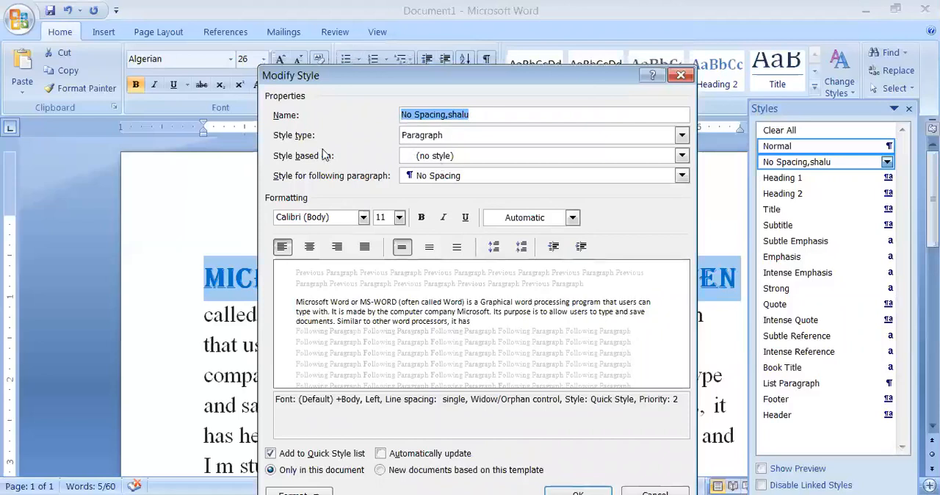
{"action": "type", "text": "s"}
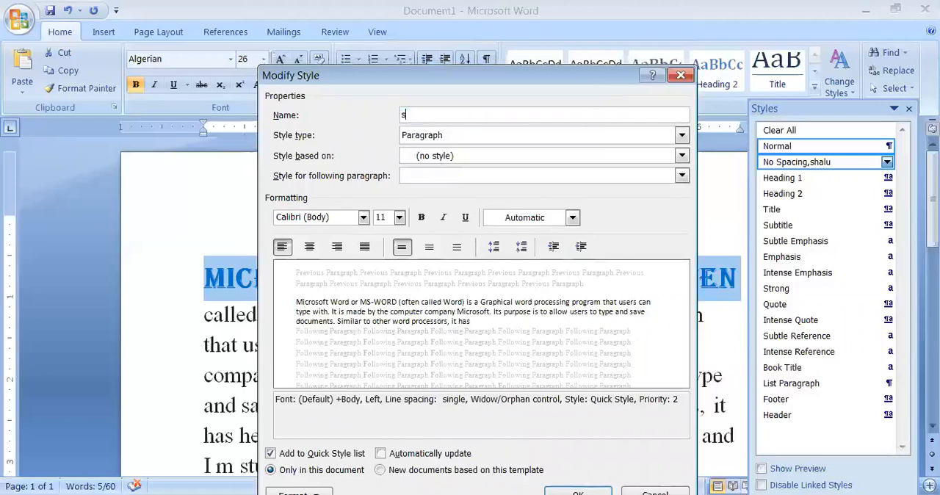
{"action": "type", "text": "halu"}
Keep the style type as Paragraph, base the style on Normal, and use No Spacing for the following paragraph.
{"action": "left_click", "coordinate": [682, 136]}
{"action": "left_click", "coordinate": [426, 145]}
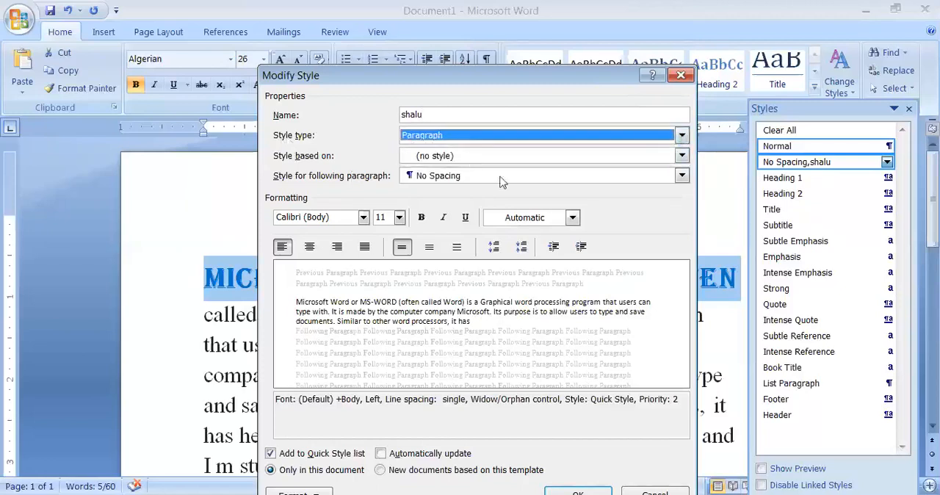
{"action": "left_click", "coordinate": [682, 157]}
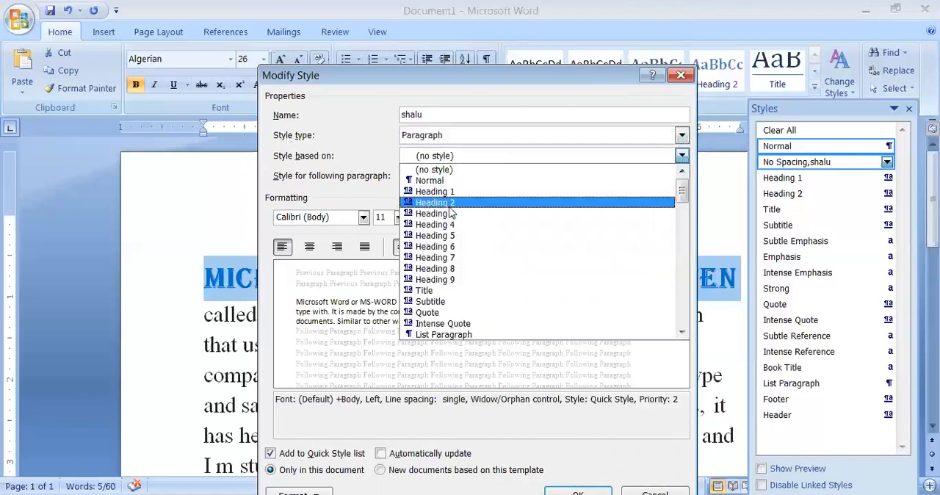
{"action": "left_click", "coordinate": [440, 181]}
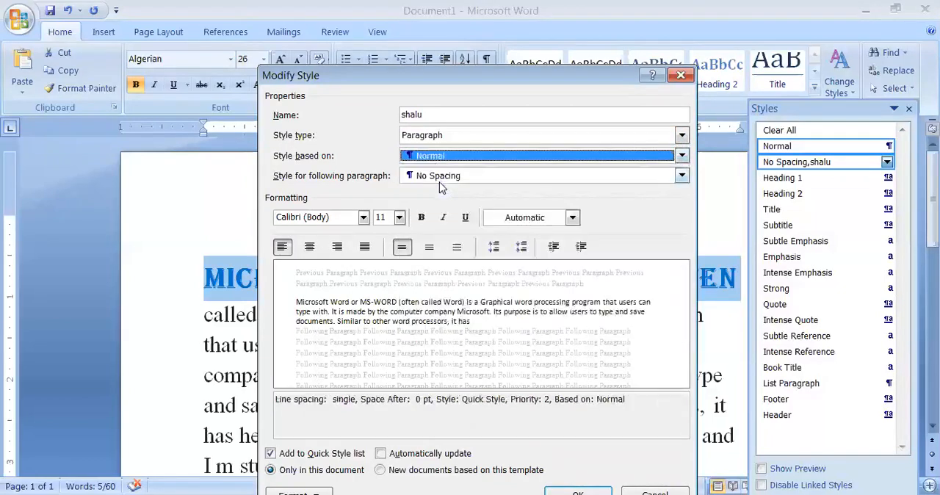
{"action": "left_click", "coordinate": [682, 175]}
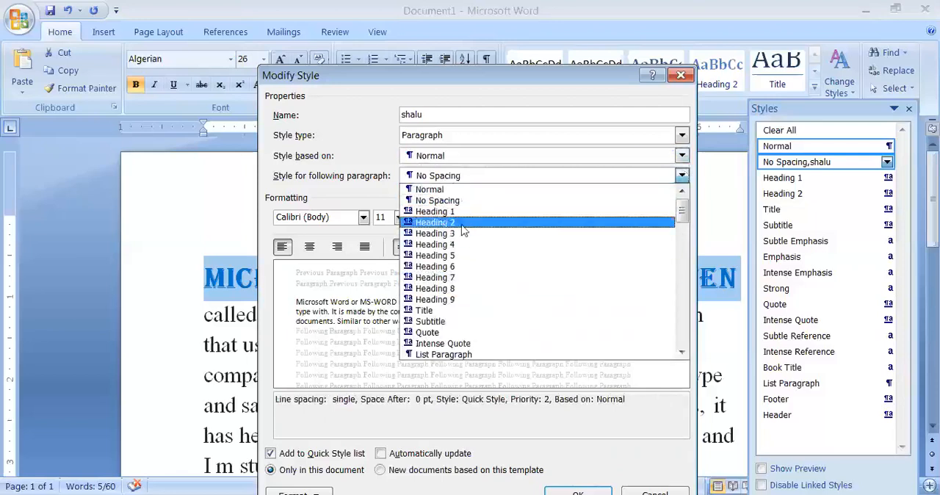
{"action": "left_click", "coordinate": [426, 199]}
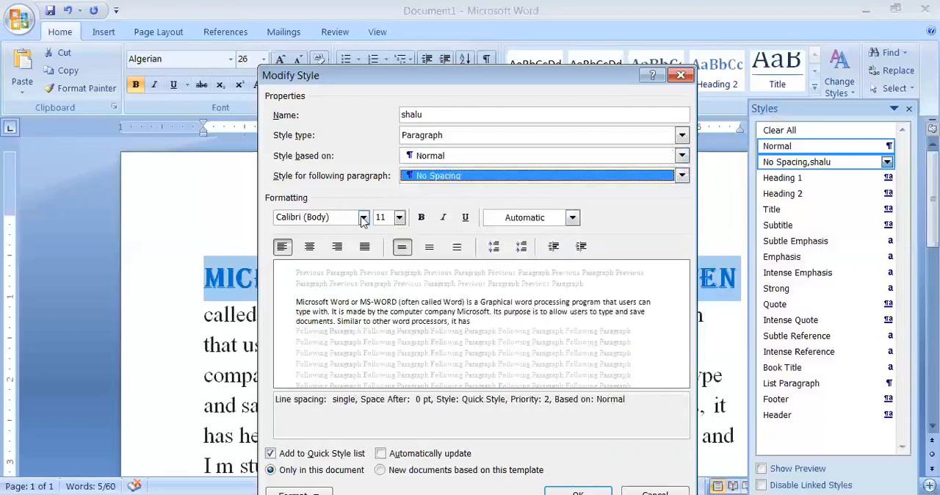
Set the modified style's font to Algerian and its size to 14.
{"action": "left_click", "coordinate": [363, 218]}
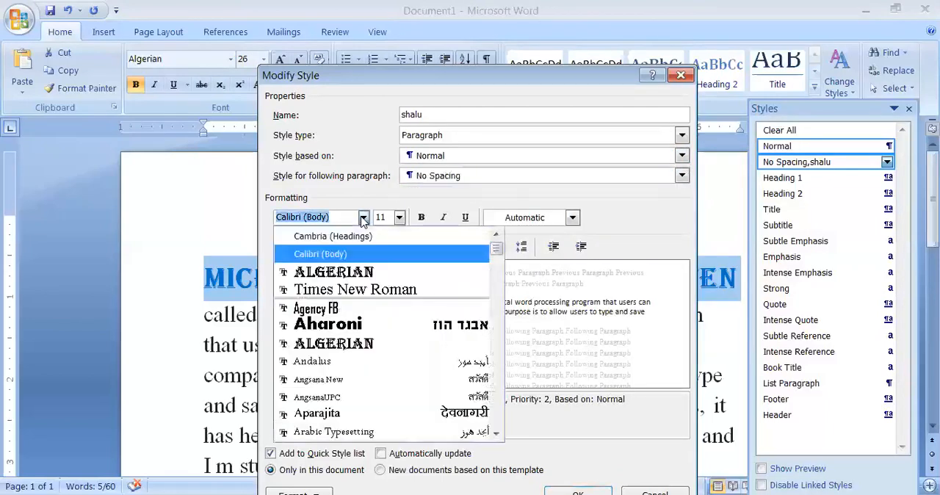
{"action": "left_click", "coordinate": [363, 273]}
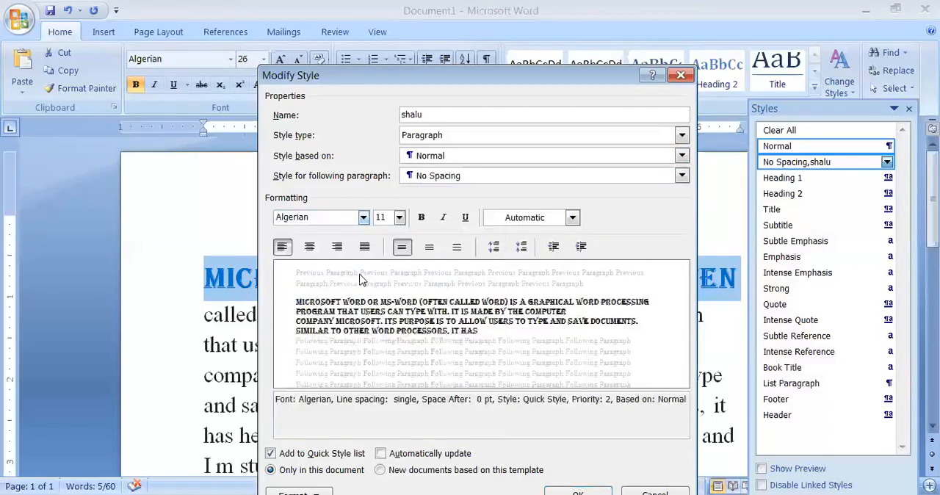
{"action": "left_click", "coordinate": [399, 217]}
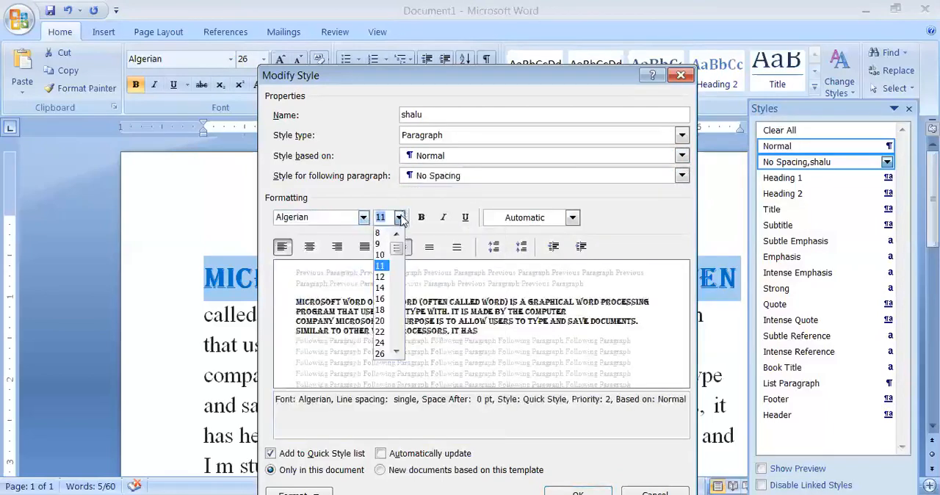
{"action": "left_click", "coordinate": [380, 288]}
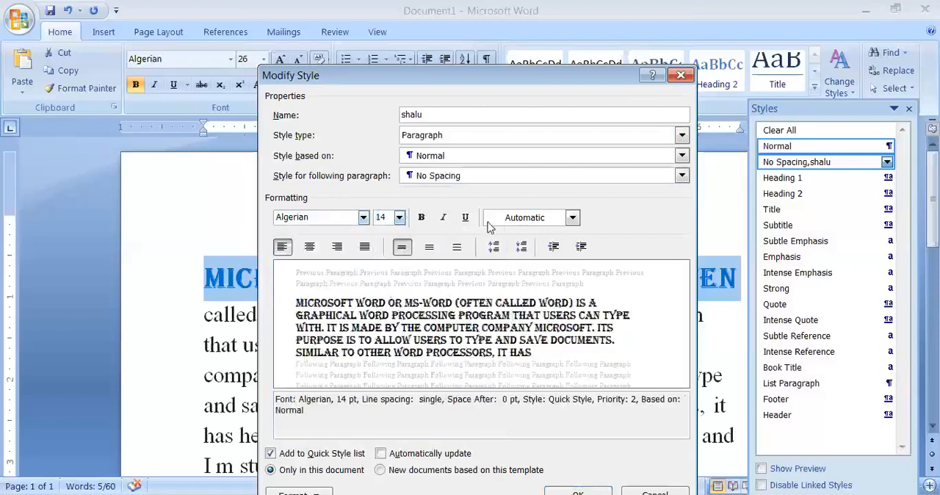
Set the modified style's font color to the darkest red Accent 2 theme shade, save the style changes, and close the styles list.
{"action": "left_click", "coordinate": [571, 217]}
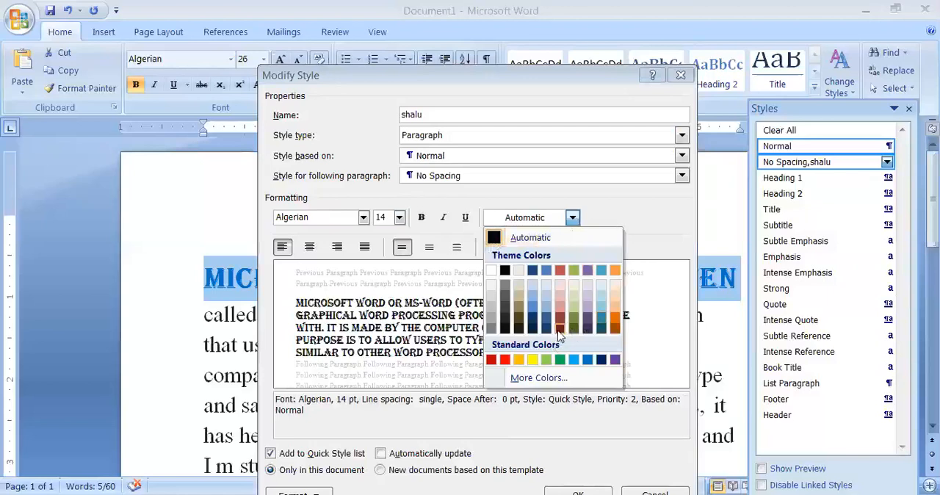
{"action": "left_click", "coordinate": [559, 329]}
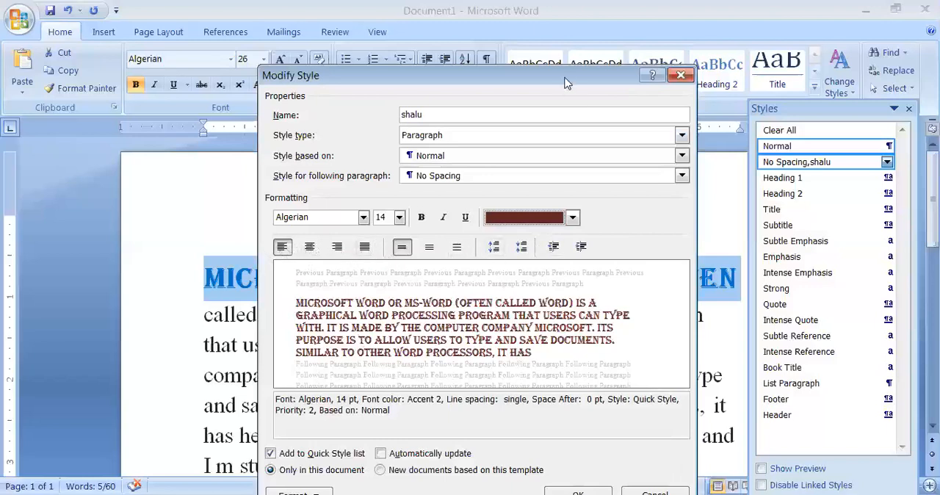
{"action": "left_click_drag", "start_coordinate": [566, 77], "coordinate": [584, 13]}
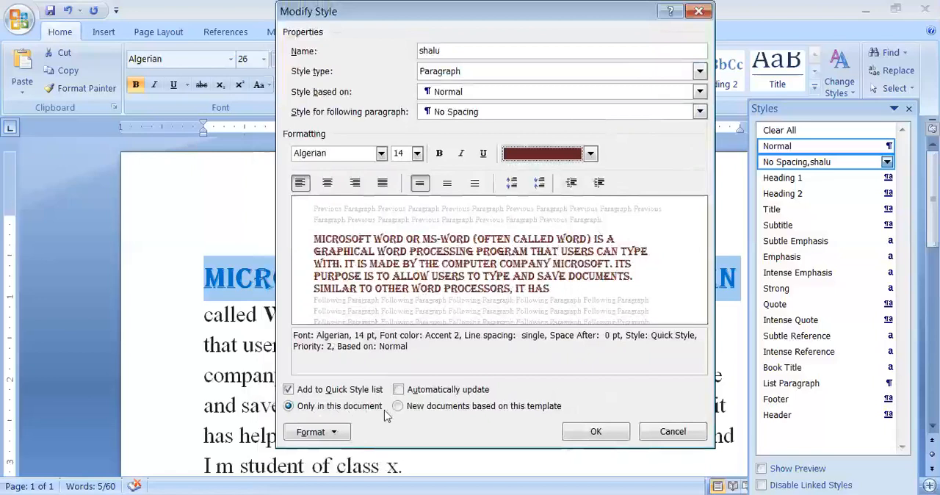
{"action": "left_click", "coordinate": [591, 432]}
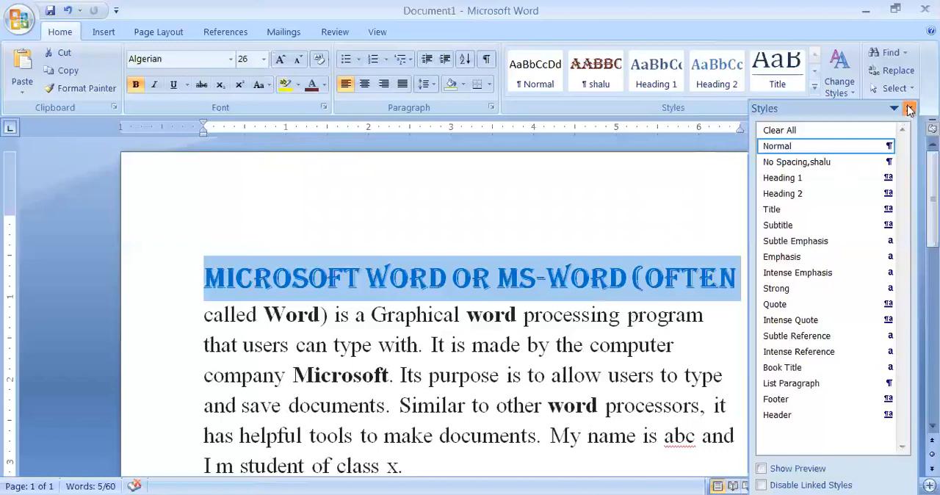
{"action": "left_click", "coordinate": [909, 109]}
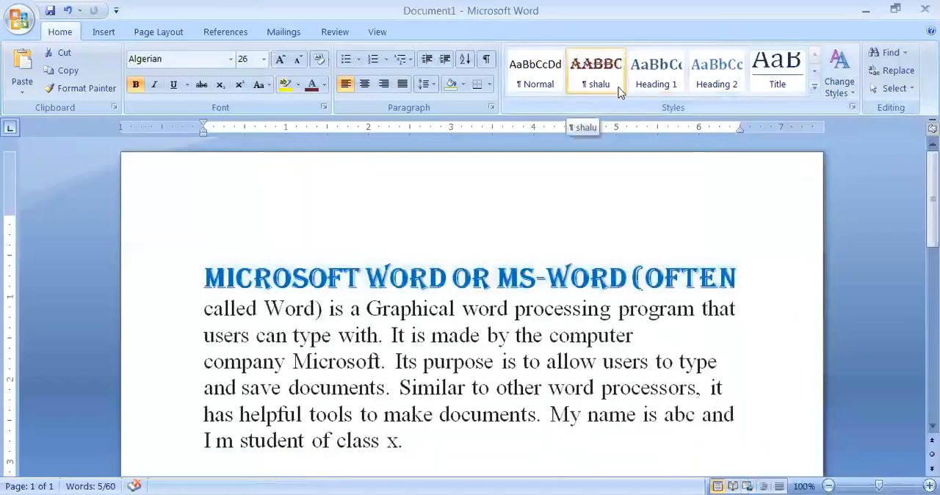
Apply the renamed No Spacing style to the whole paragraph, from the opening words through "class x.", and deselect the text.
{"action": "left_click", "coordinate": [184, 245]}
{"action": "left_click_drag", "start_coordinate": [206, 282], "coordinate": [506, 464]}
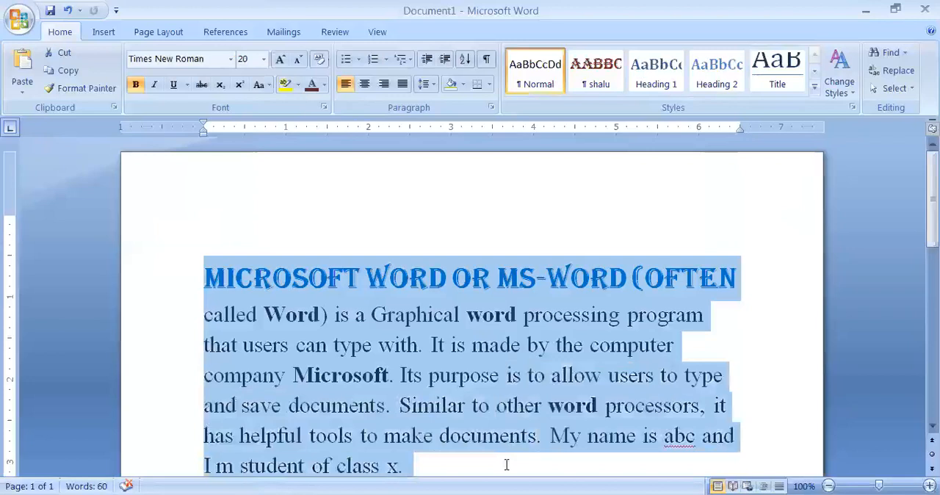
{"action": "left_click", "coordinate": [598, 66]}
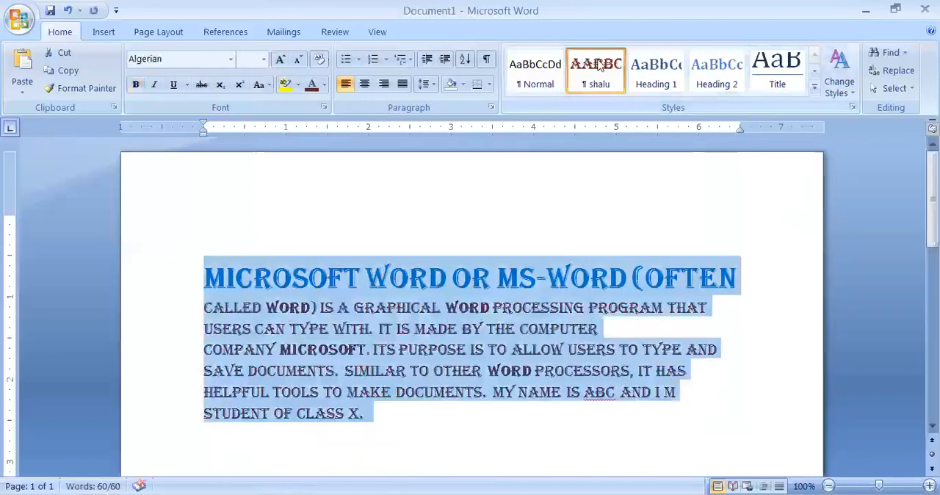
{"action": "left_click", "coordinate": [527, 428]}
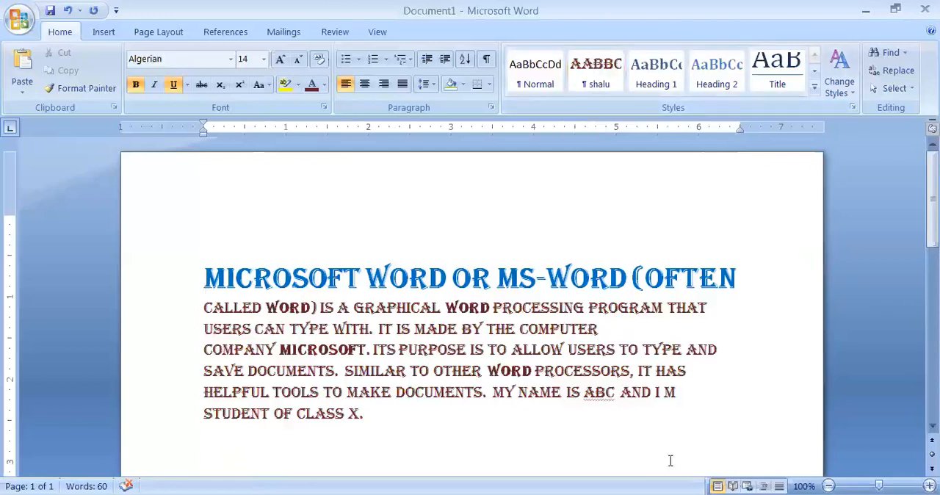
Select the entire document's content.
{"action": "key", "text": "ctrl+a"}
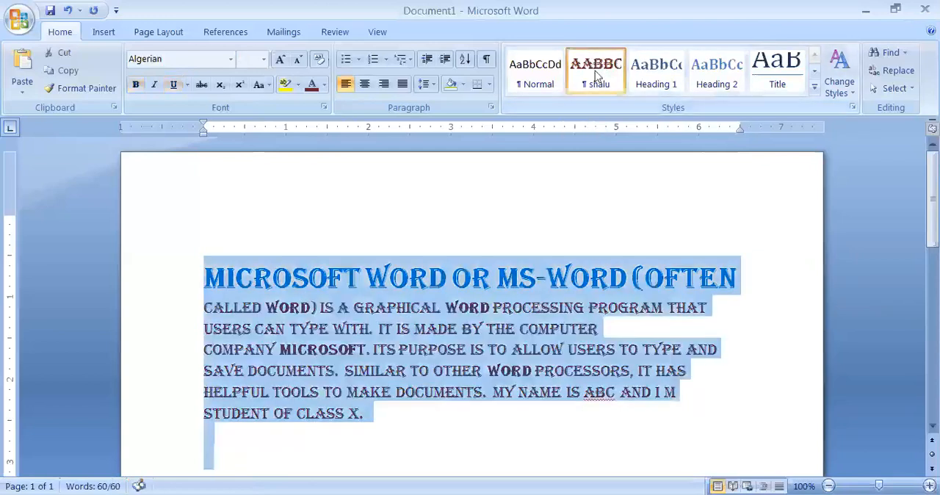